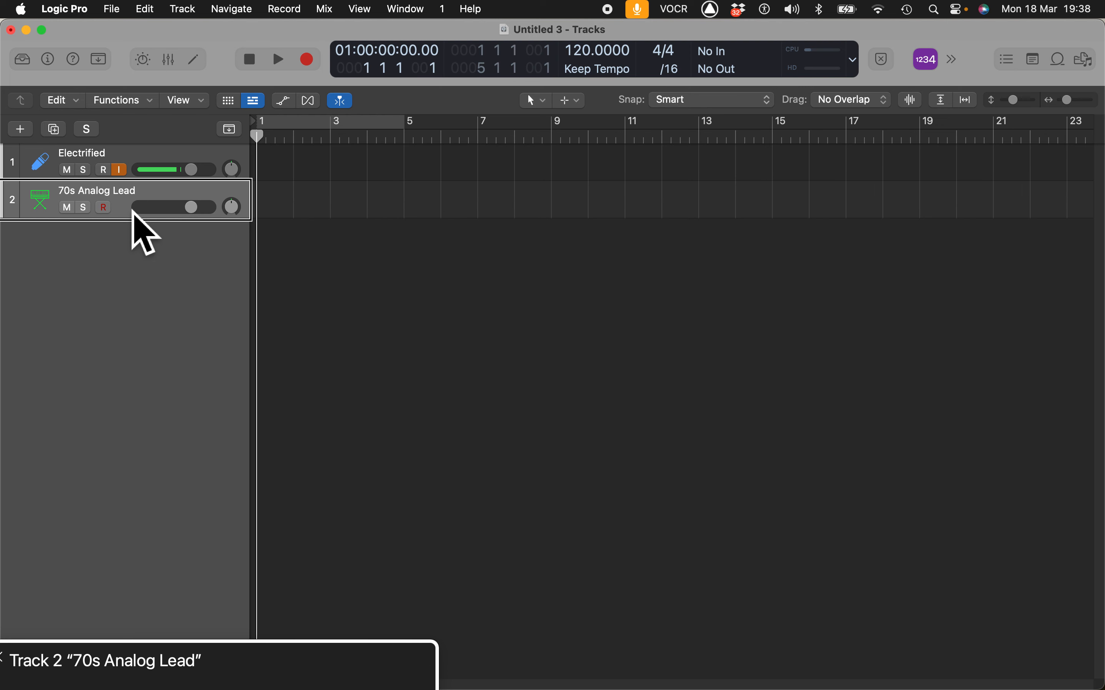
# Look up the Create MIDI Region command and its shortcut among the Tracks area's functions without running it
pyautogui.hotkey('ctrl', 'alt', 'shift', 'Up')
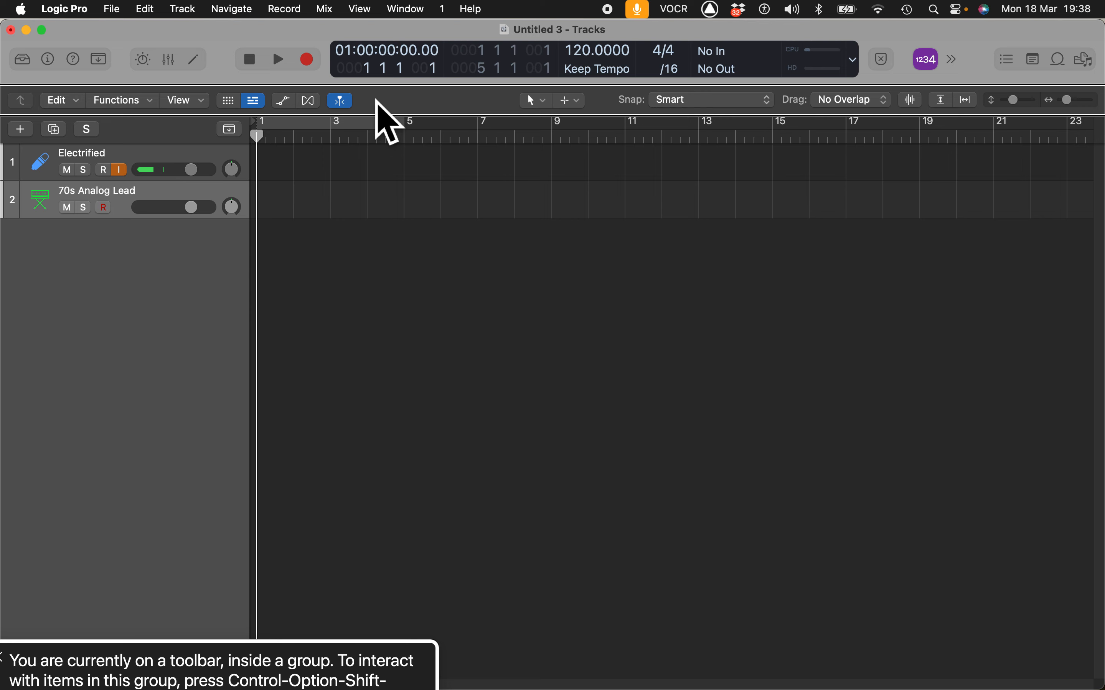
pyautogui.hotkey('ctrl', 'alt', 'shift', 'Up')
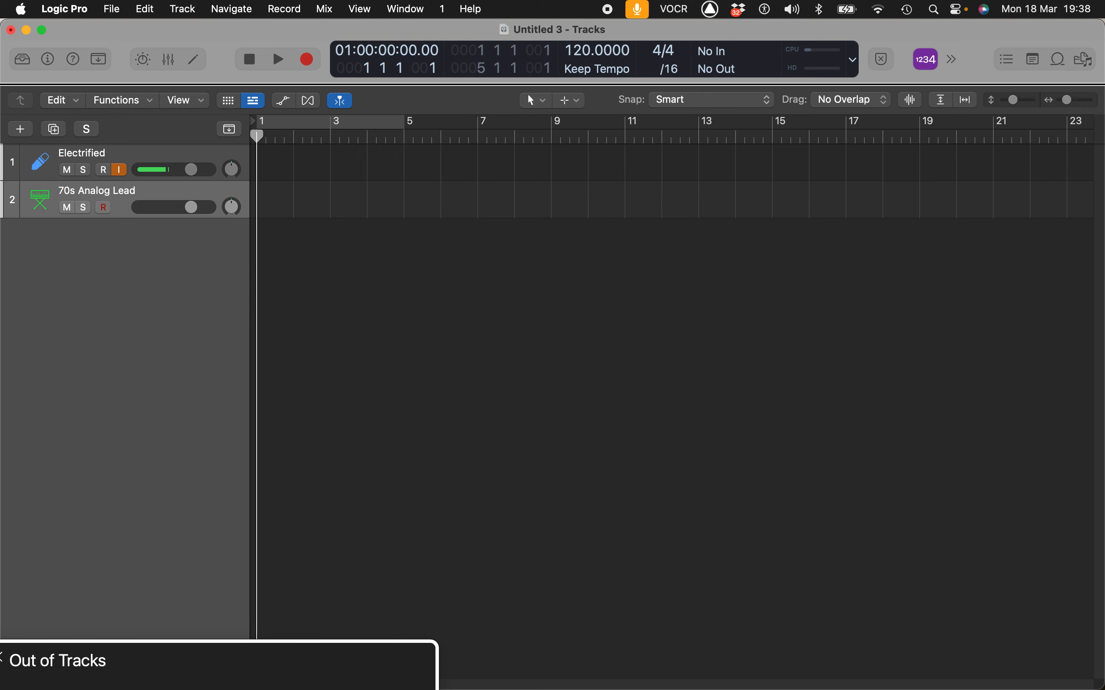
pyautogui.hotkey('ctrl', 'alt', 'Left')
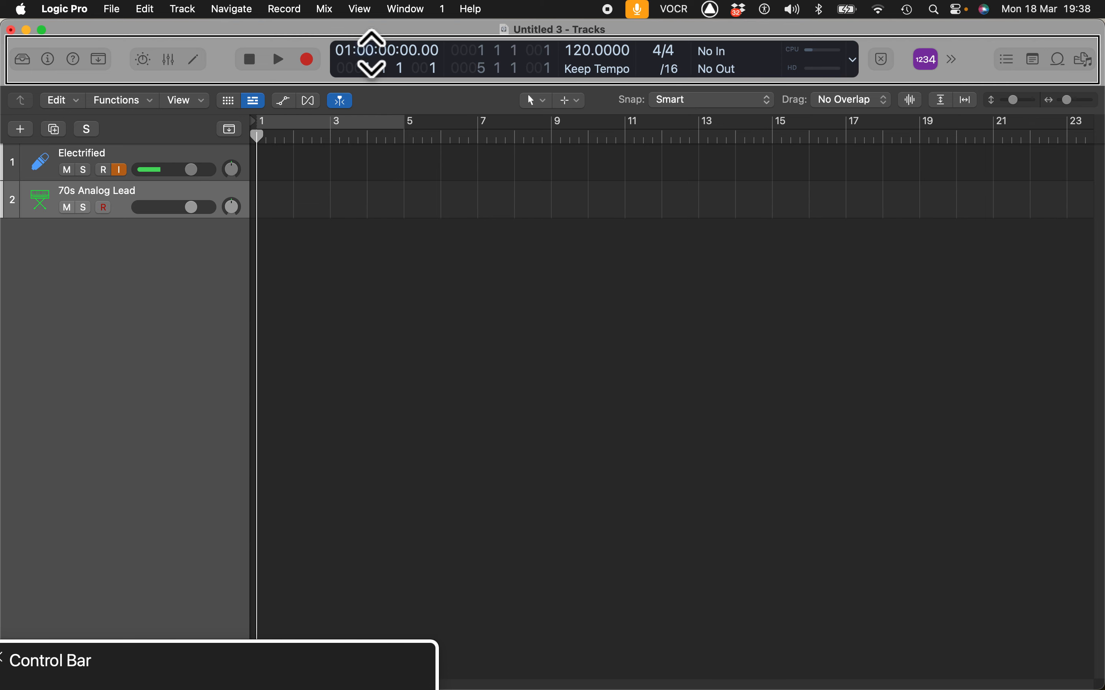
pyautogui.hotkey('ctrl', 'alt', 'Right')
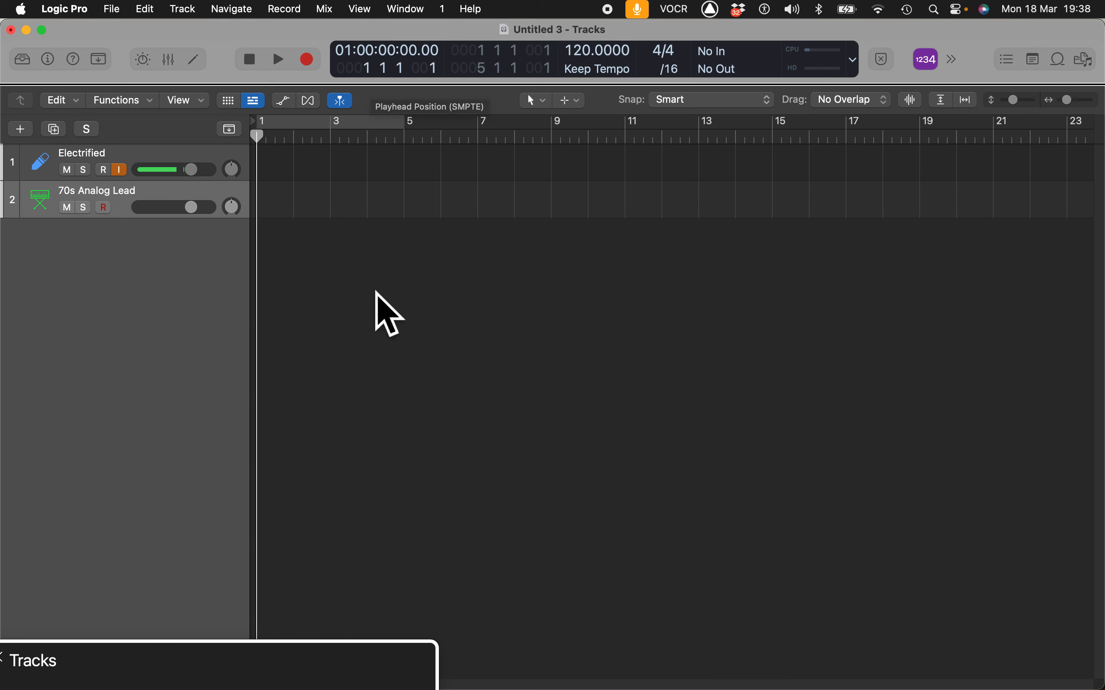
pyautogui.hotkey('ctrl', 'alt', 'shift', 'Down')
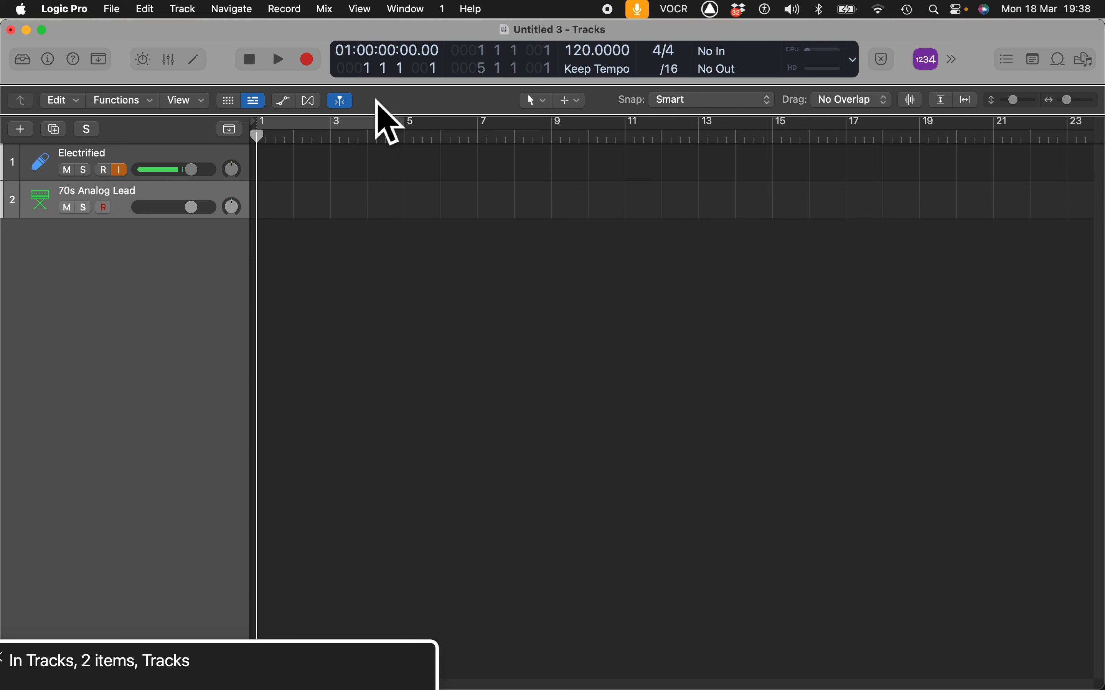
pyautogui.hotkey('ctrl', 'alt', 'Right')
pyautogui.hotkey('ctrl', 'alt', 'Left')
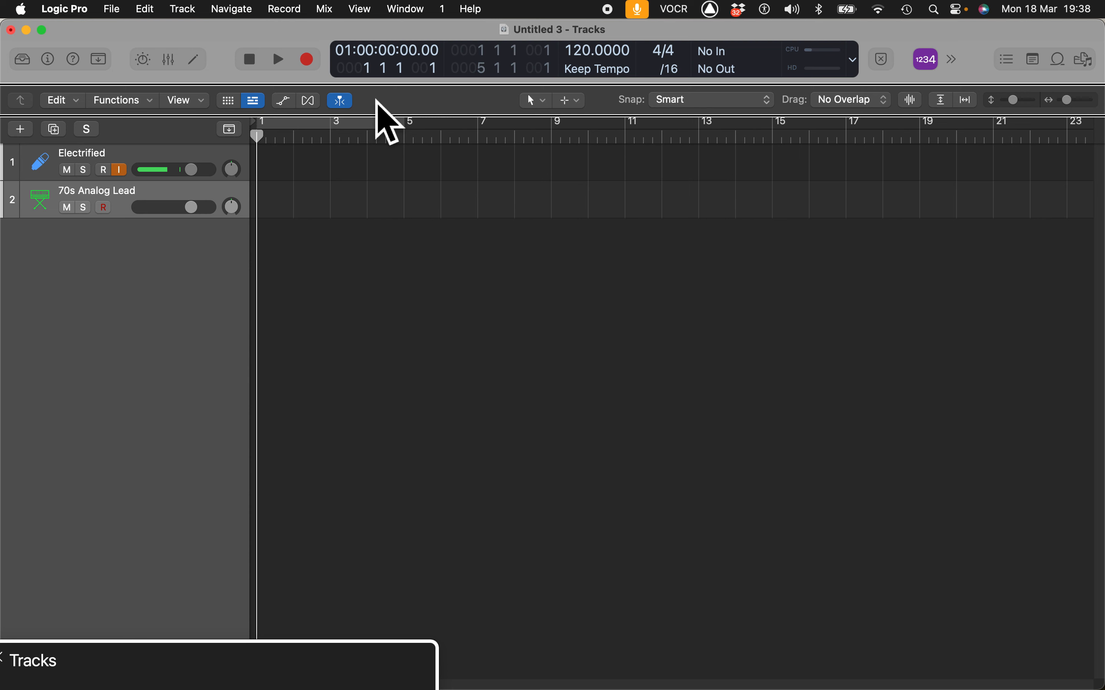
pyautogui.hotkey('ctrl', 'alt', 'shift', 'Down')
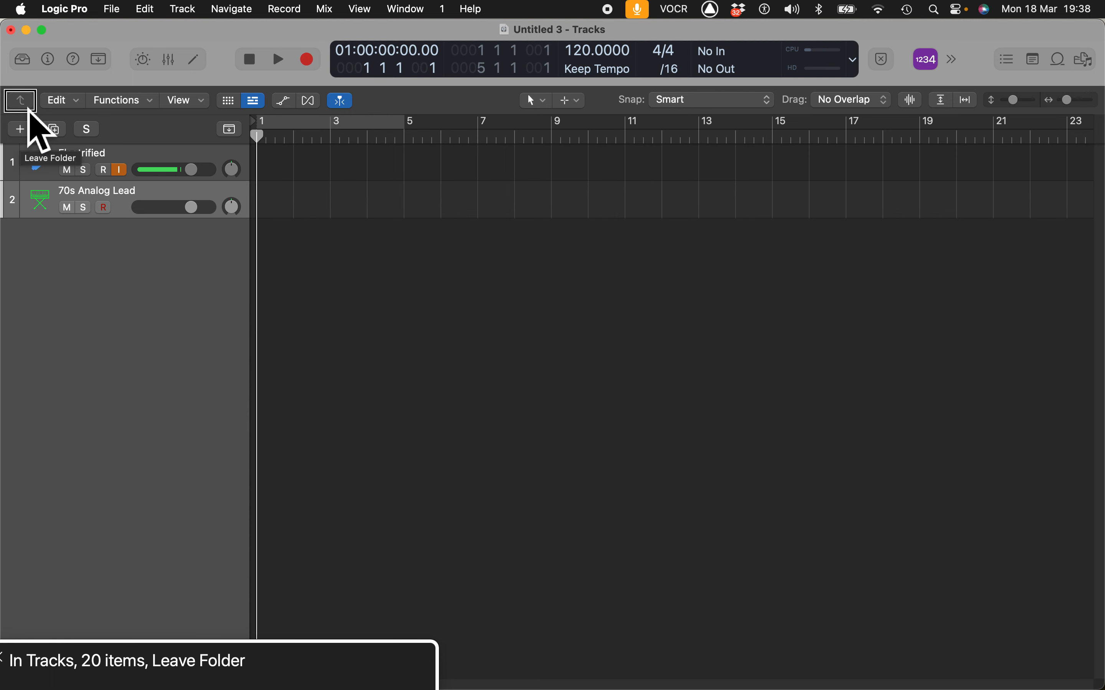
pyautogui.hotkey('ctrl', 'alt', 'Right')
pyautogui.hotkey('ctrl', 'alt', 'Right')
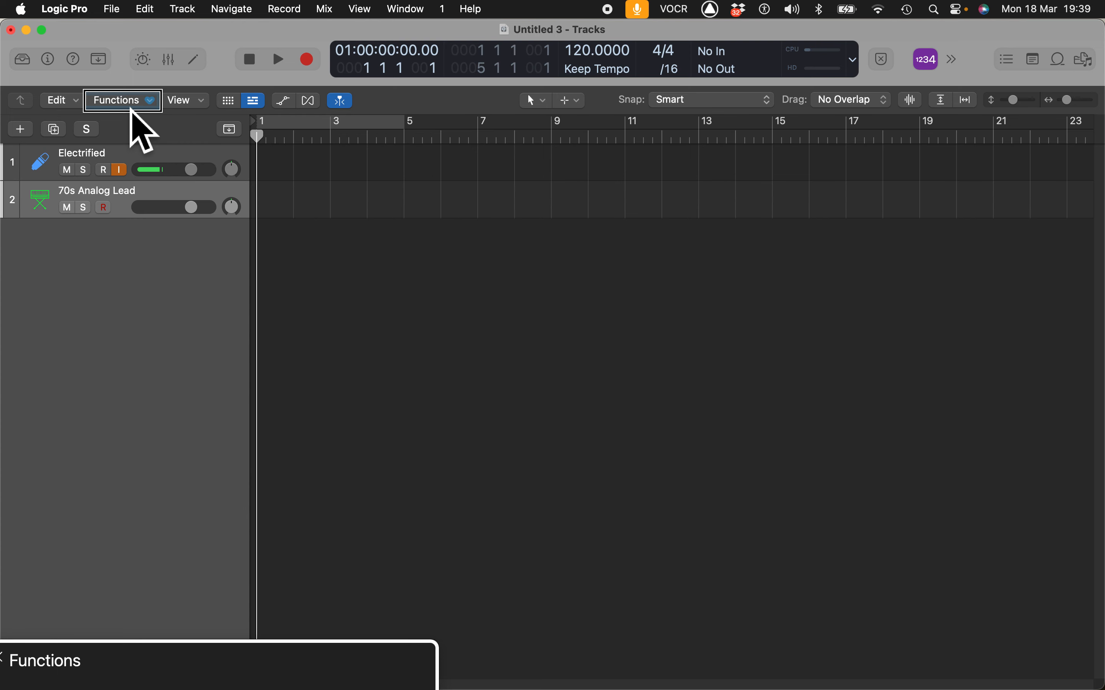
pyautogui.hotkey('ctrl', 'alt', 'space')
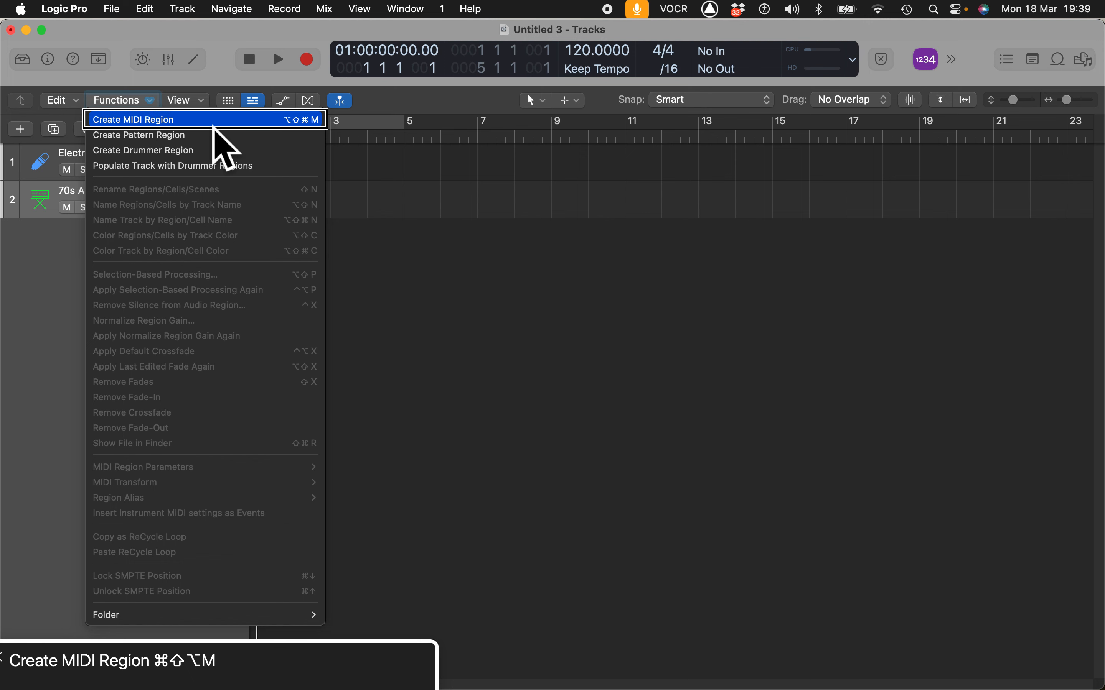
pyautogui.press('Escape')
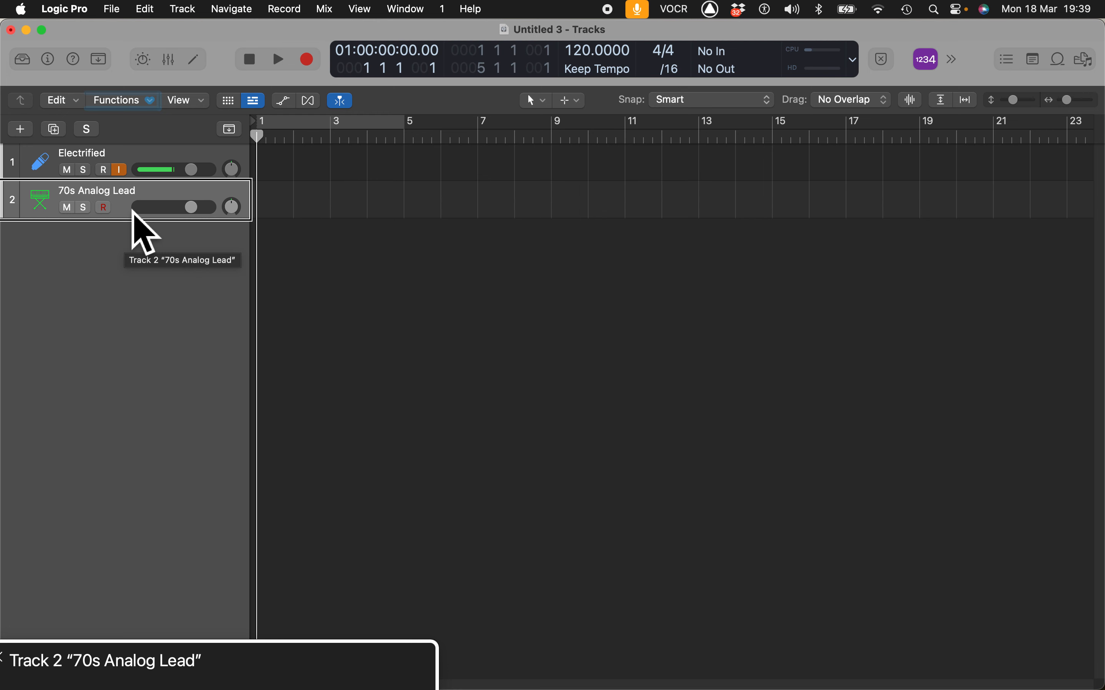
# Create an empty MIDI region at bar 1 on the 70s Analog Lead track and move the playhead to bar 2
pyautogui.hotkey('ctrl', 'alt', 'm')
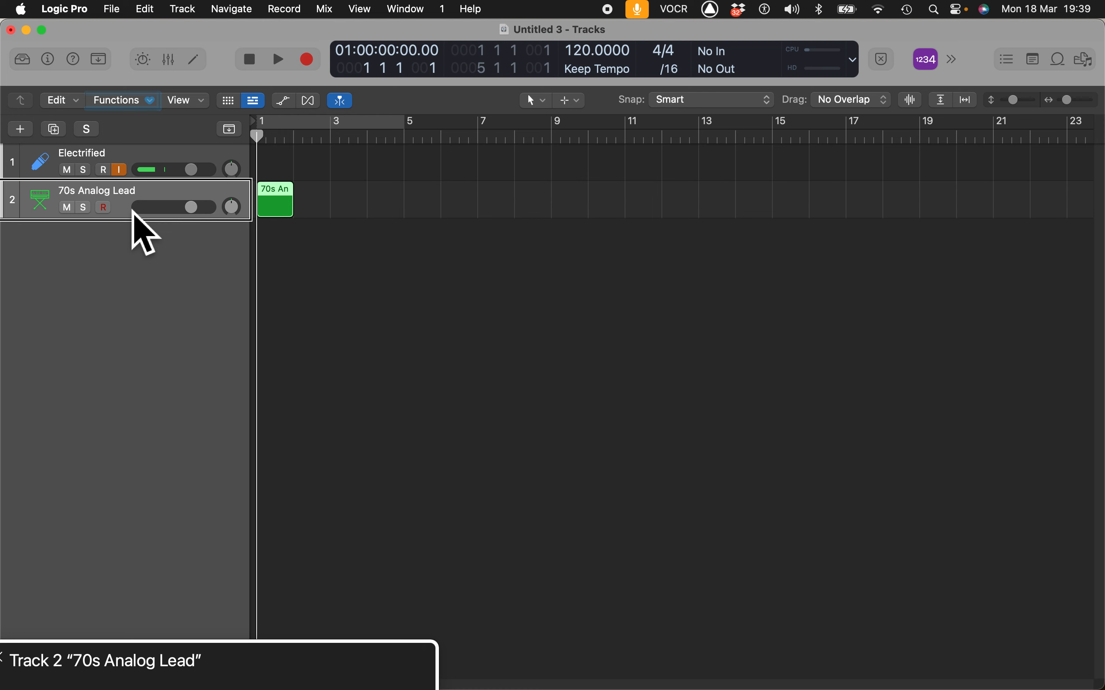
pyautogui.press('.')
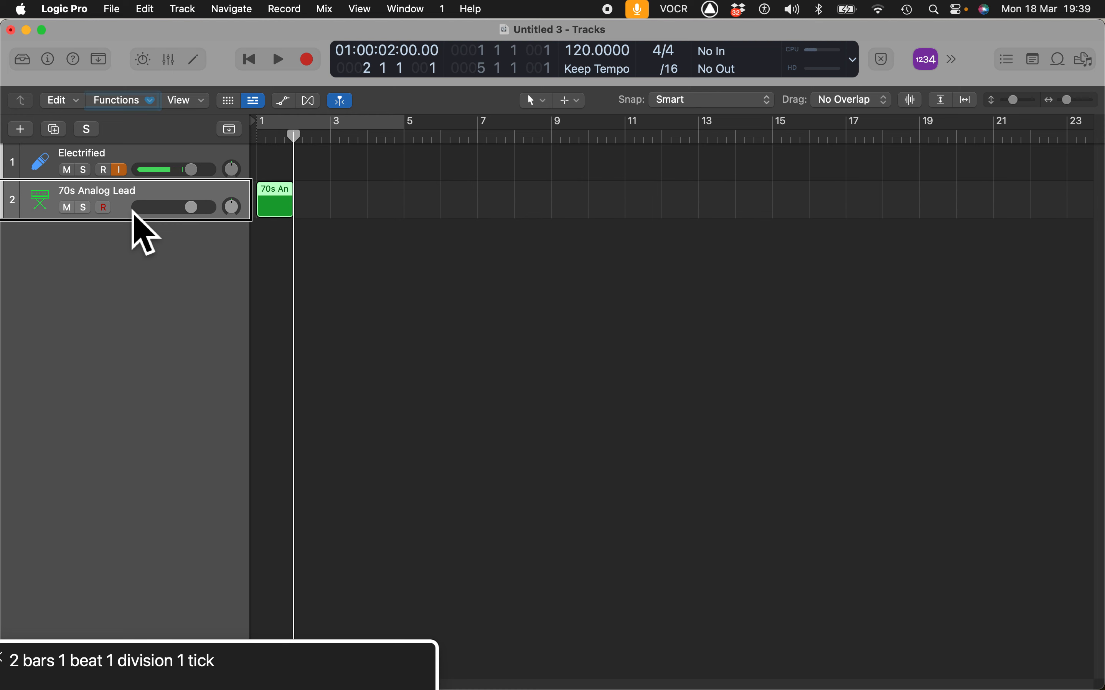
pyautogui.press(',')
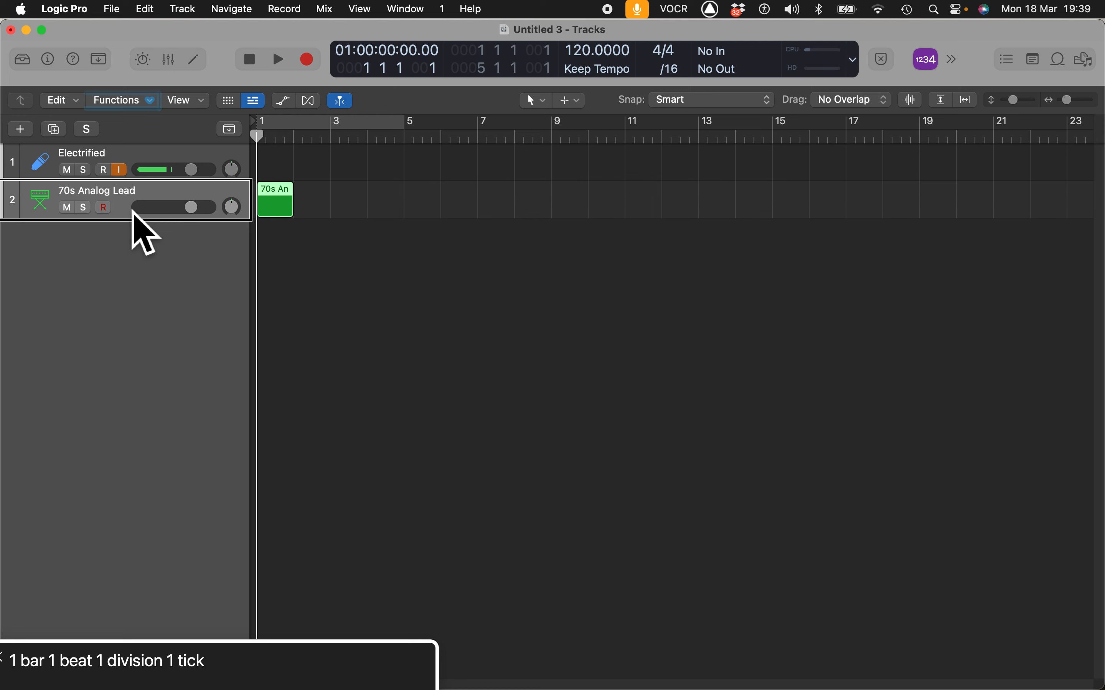
pyautogui.press('.')
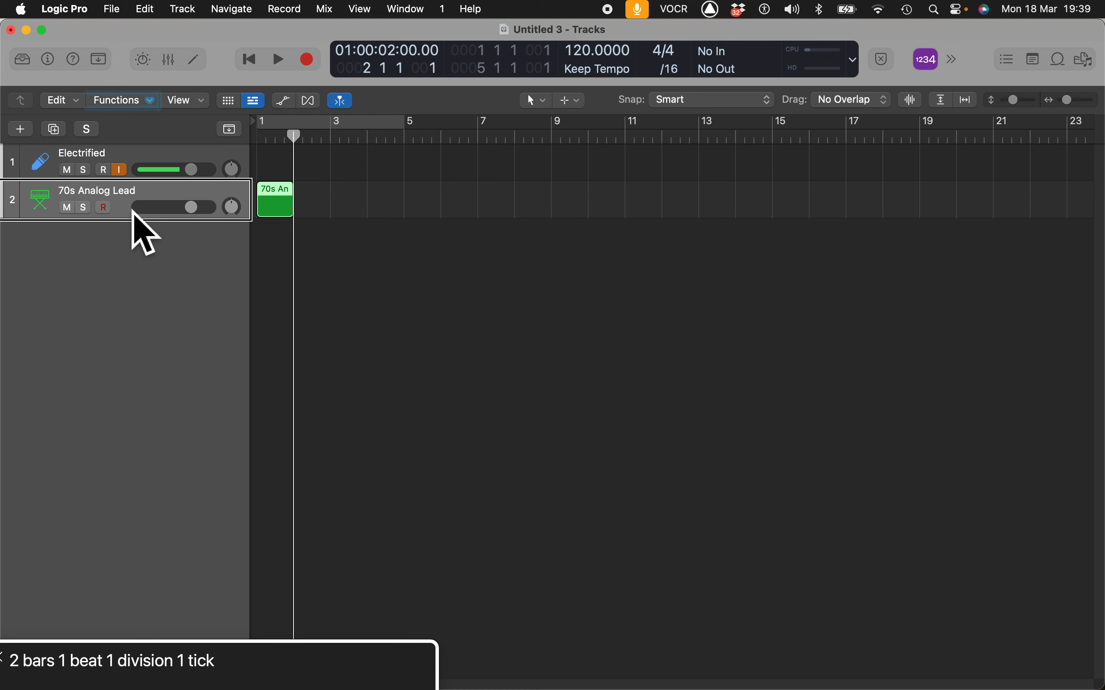
# Open the new 70s Analog Lead region in the Piano Roll and go through the window areas and available editor views
pyautogui.press('p')
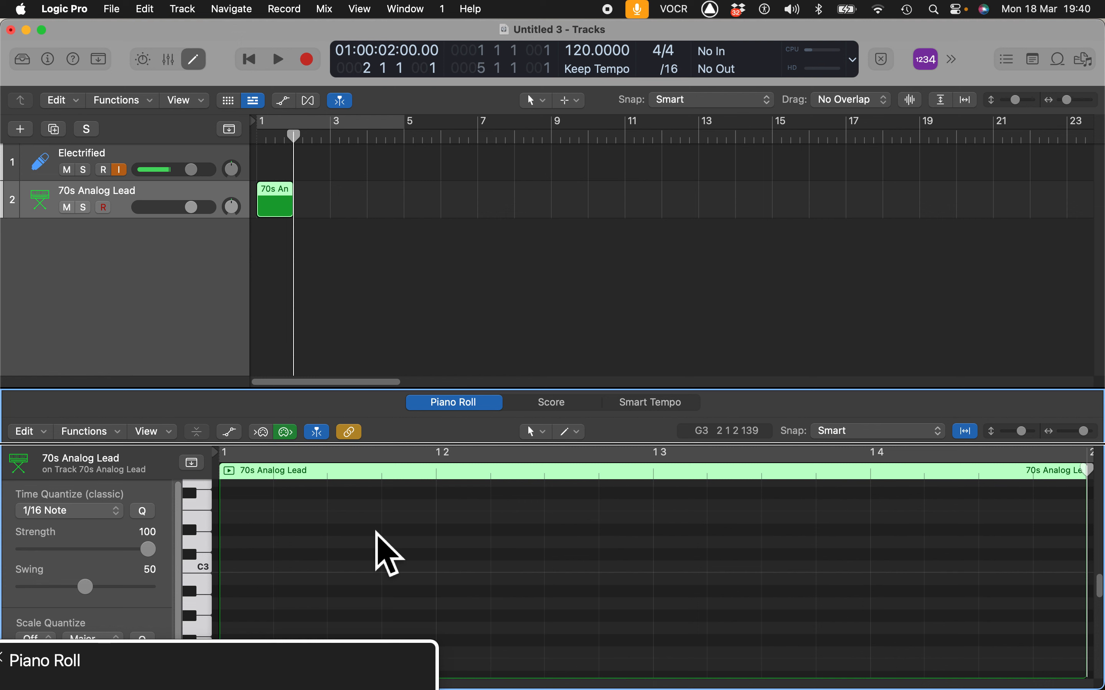
pyautogui.hotkey('ctrl', 'alt', 'shift', 'Up')
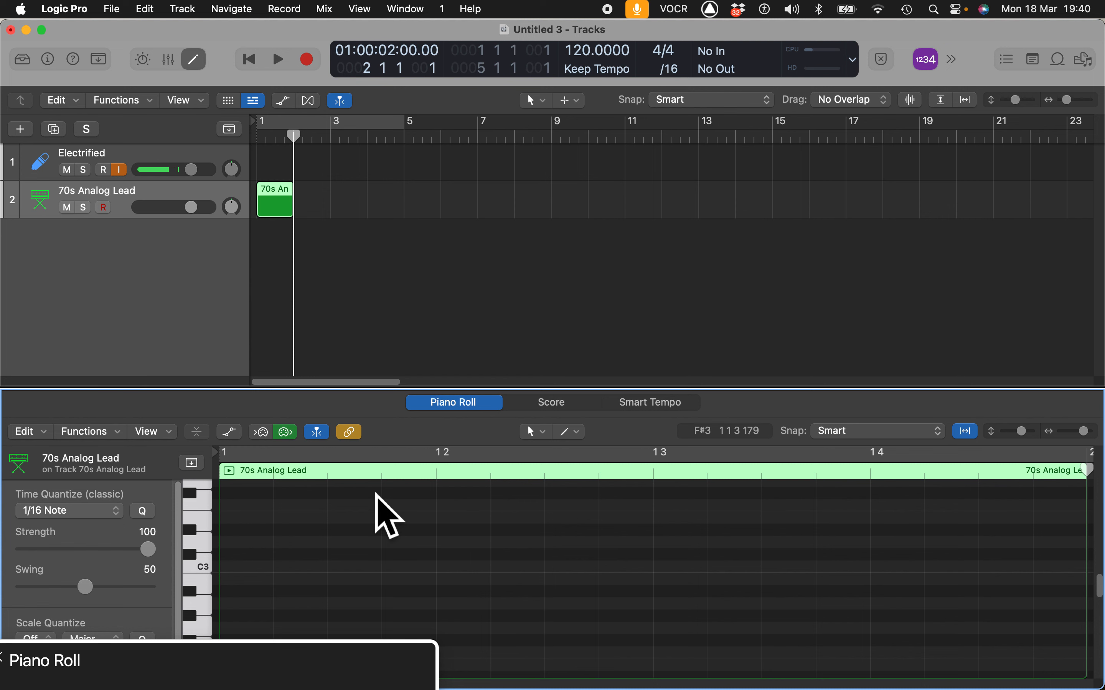
pyautogui.hotkey('ctrl', 'alt', 'Left')
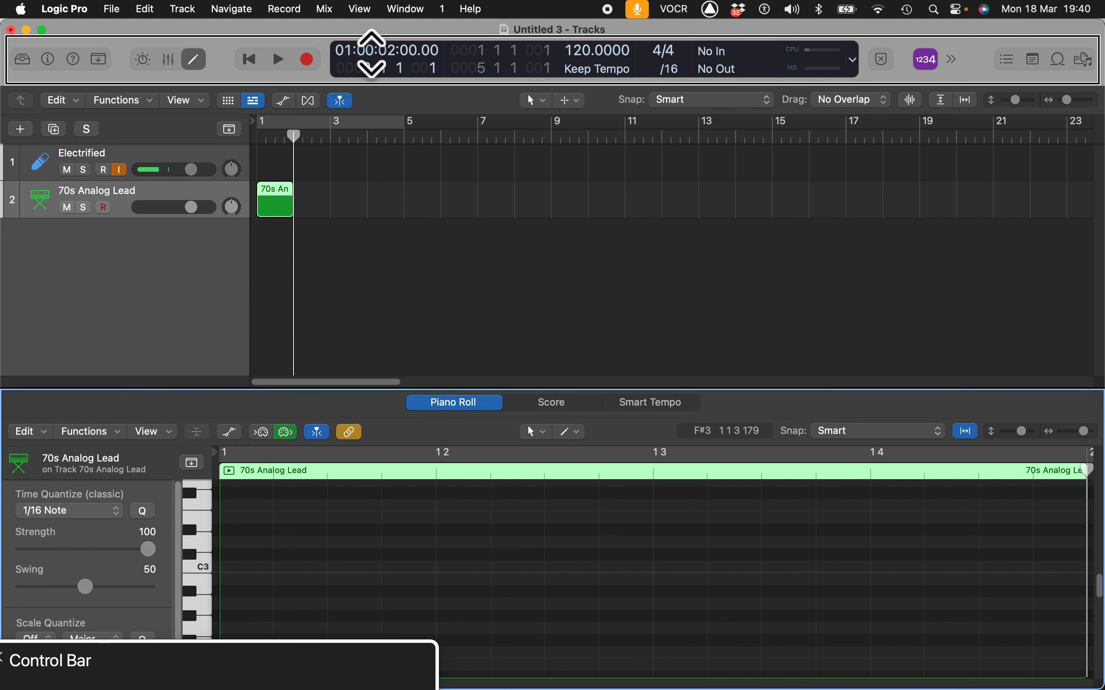
pyautogui.hotkey('ctrl', 'alt', 'Left')
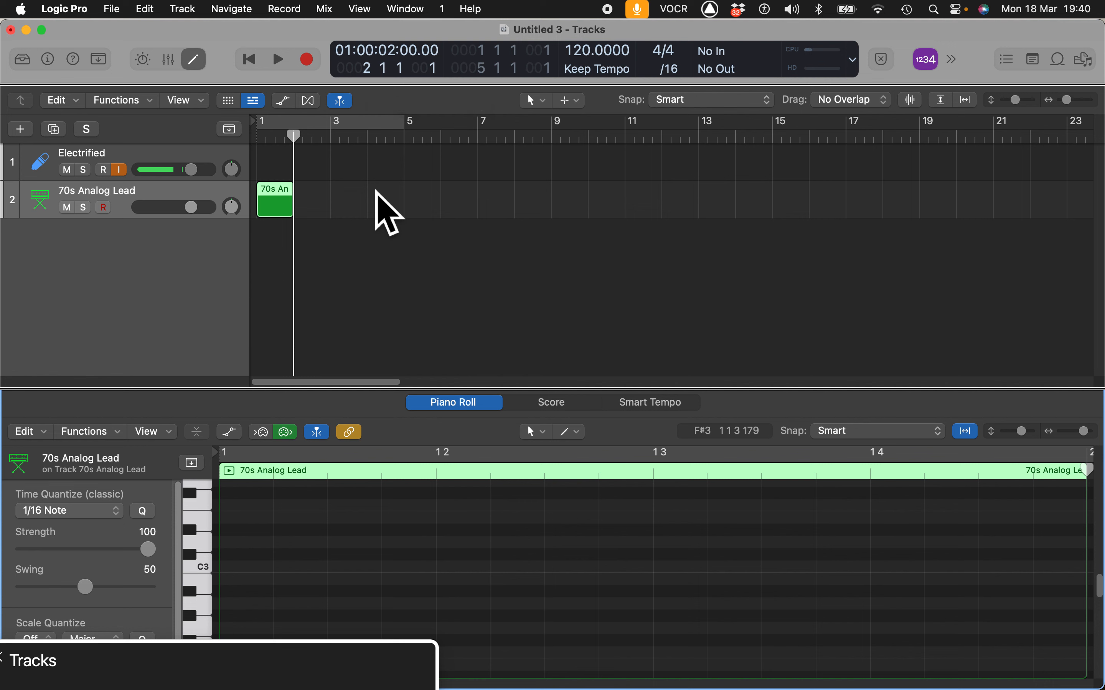
pyautogui.hotkey('ctrl', 'alt', 'Left')
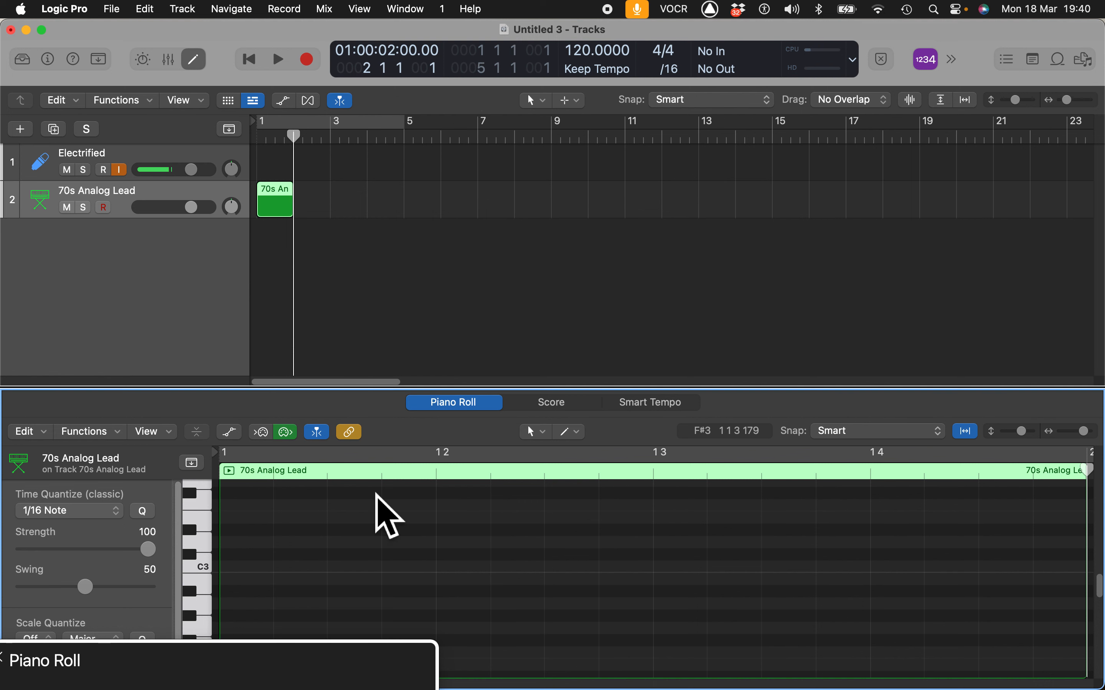
pyautogui.hotkey('ctrl', 'alt', 'shift', 'Down')
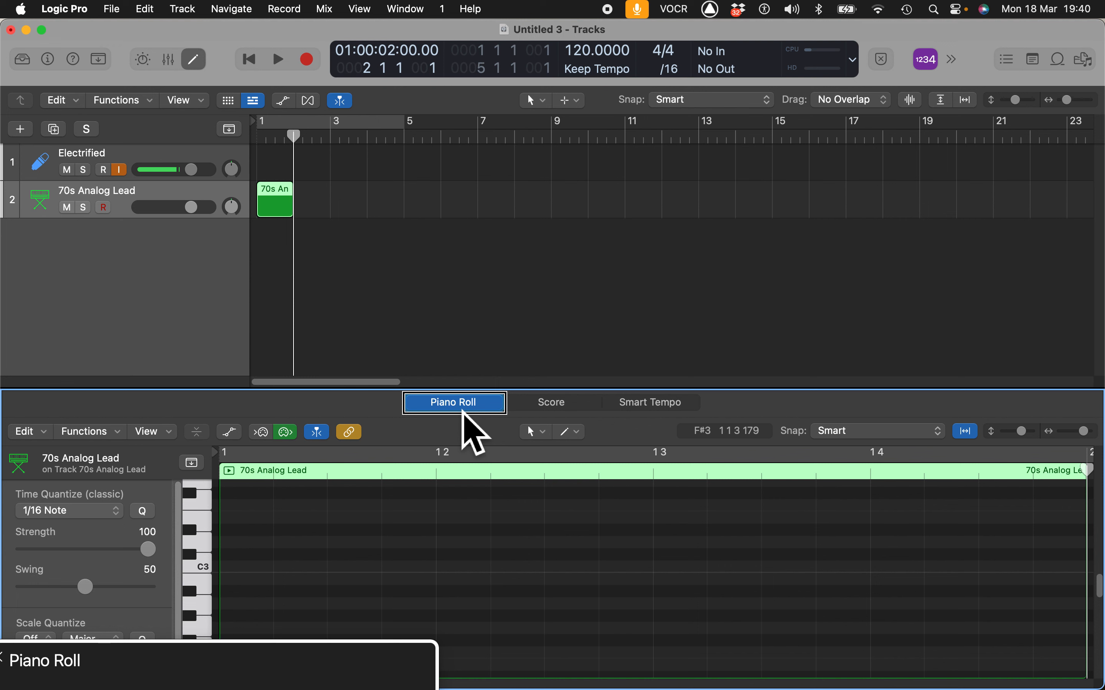
pyautogui.hotkey('ctrl', 'alt', 'Right')
pyautogui.hotkey('ctrl', 'alt', 'Right')
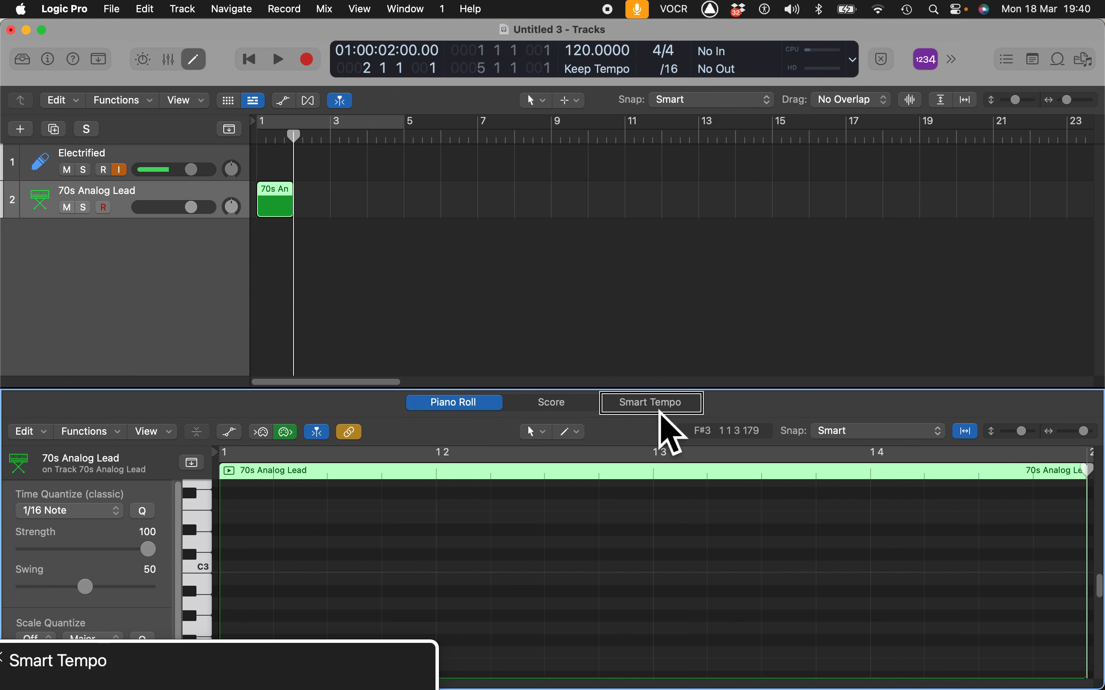
pyautogui.hotkey('ctrl', 'alt', 'Right')
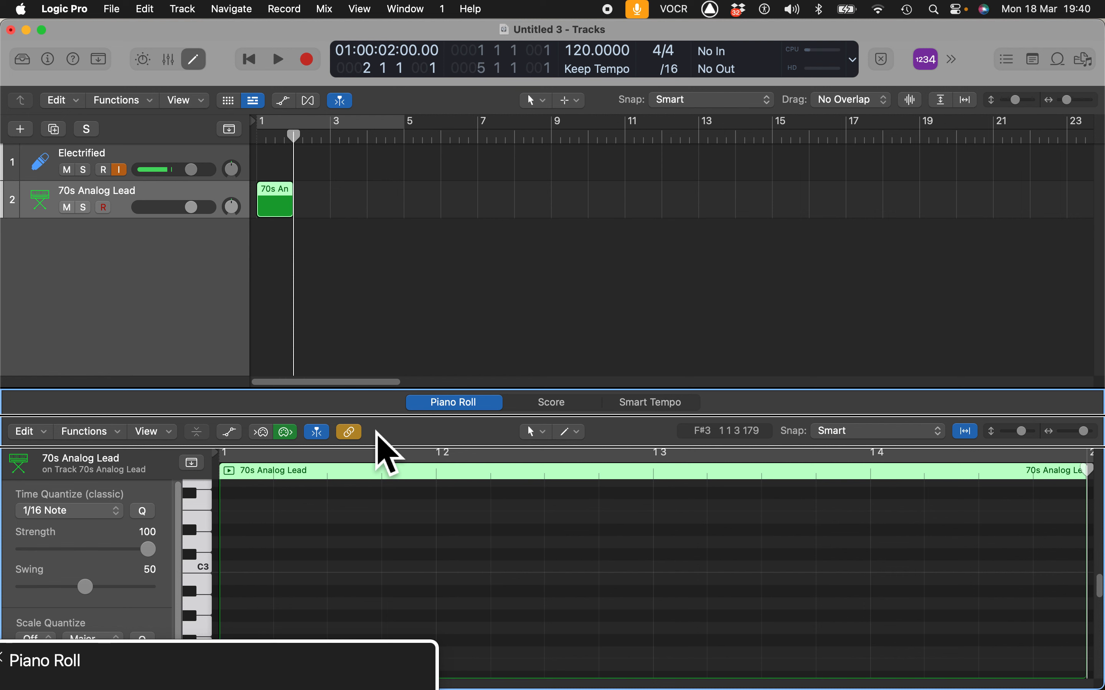
pyautogui.hotkey('ctrl', 'alt', 'Right')
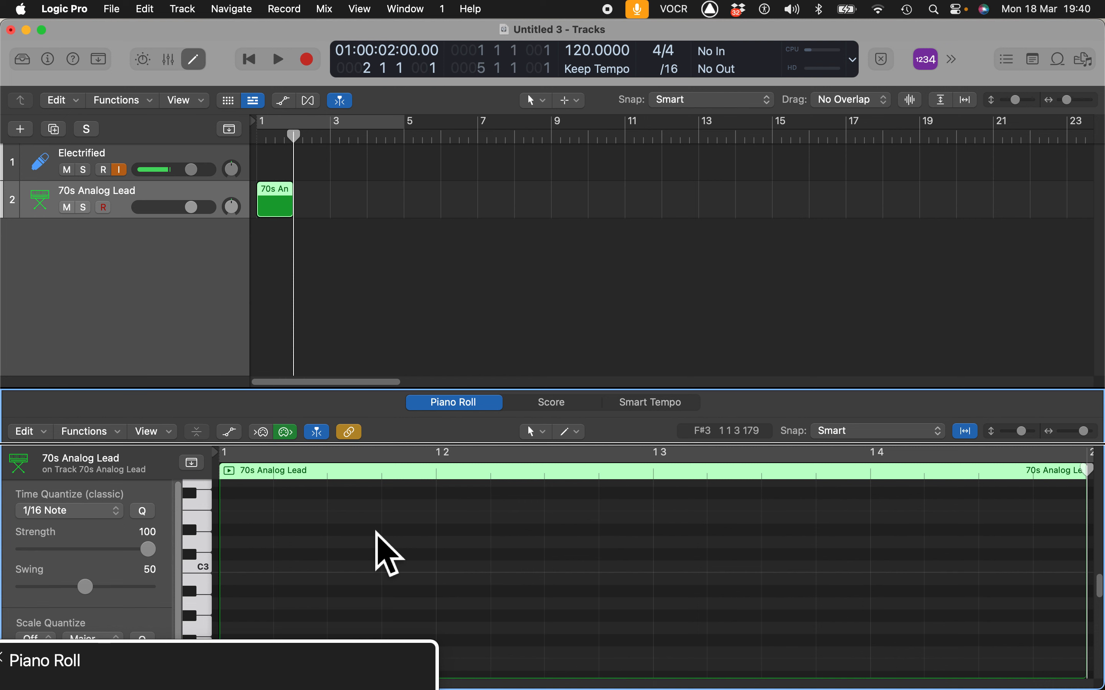
# Turn on MIDI In for the Piano Roll to step-enter notes into the 70s Analog Lead region from bar 2
pyautogui.hotkey('ctrl', 'alt', 'Left')
pyautogui.hotkey('ctrl', 'alt', 'shift', 'Down')
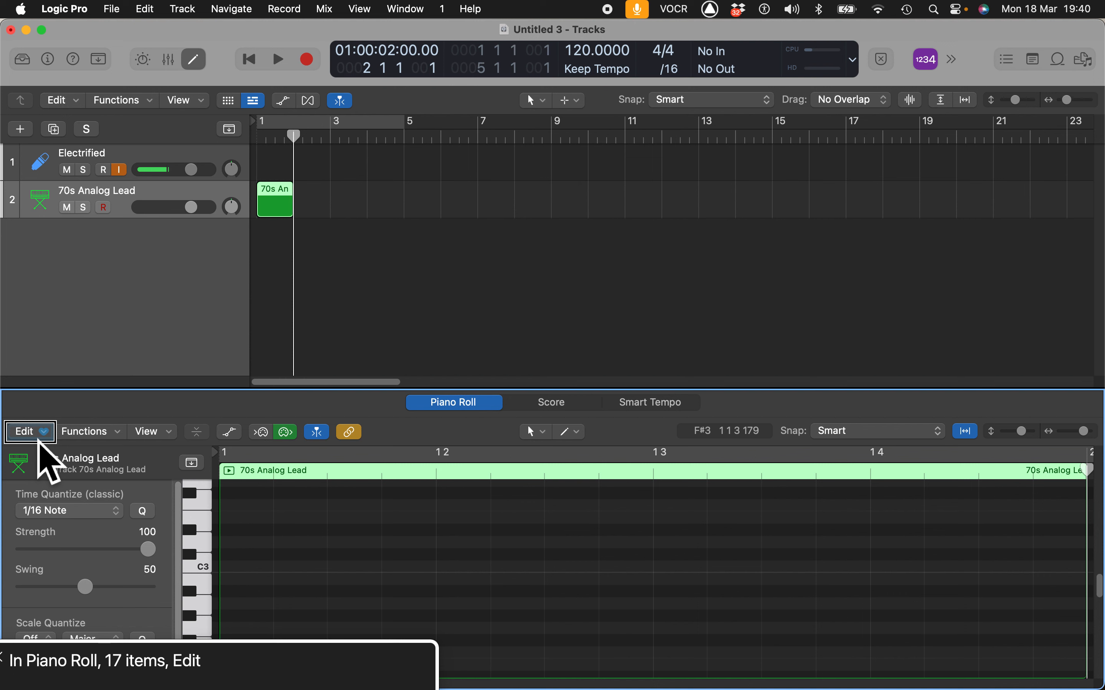
pyautogui.hotkey('ctrl', 'alt', 'Right')
pyautogui.hotkey('ctrl', 'alt', 'Right')
pyautogui.hotkey('ctrl', 'alt', 'Right')
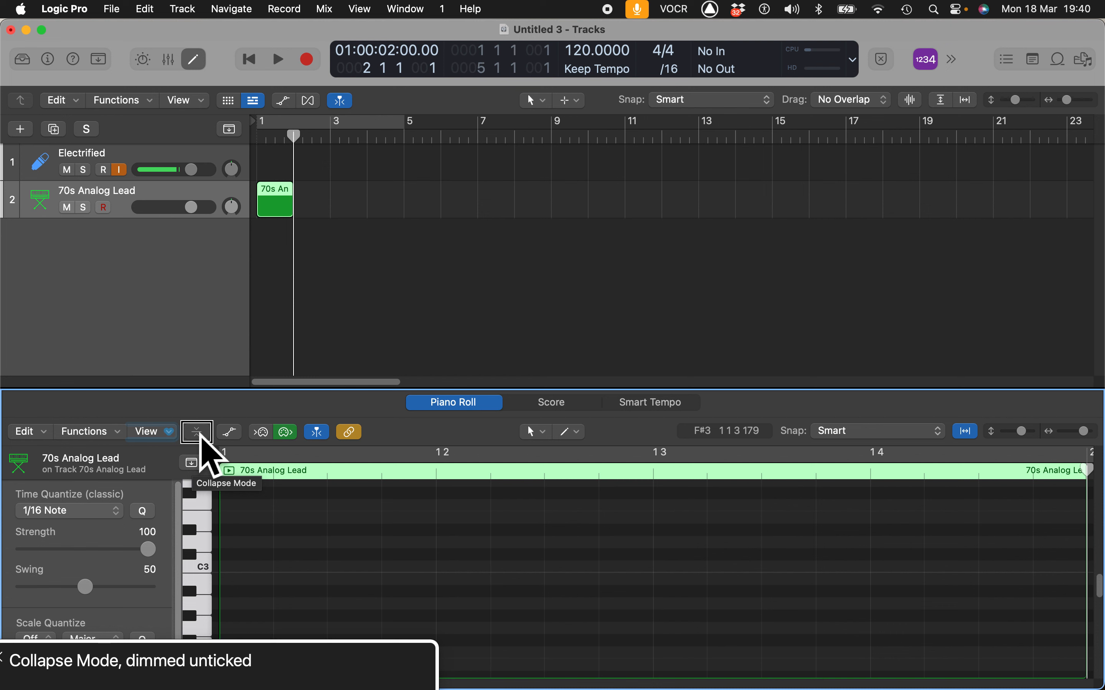
pyautogui.hotkey('ctrl', 'alt', 'Right')
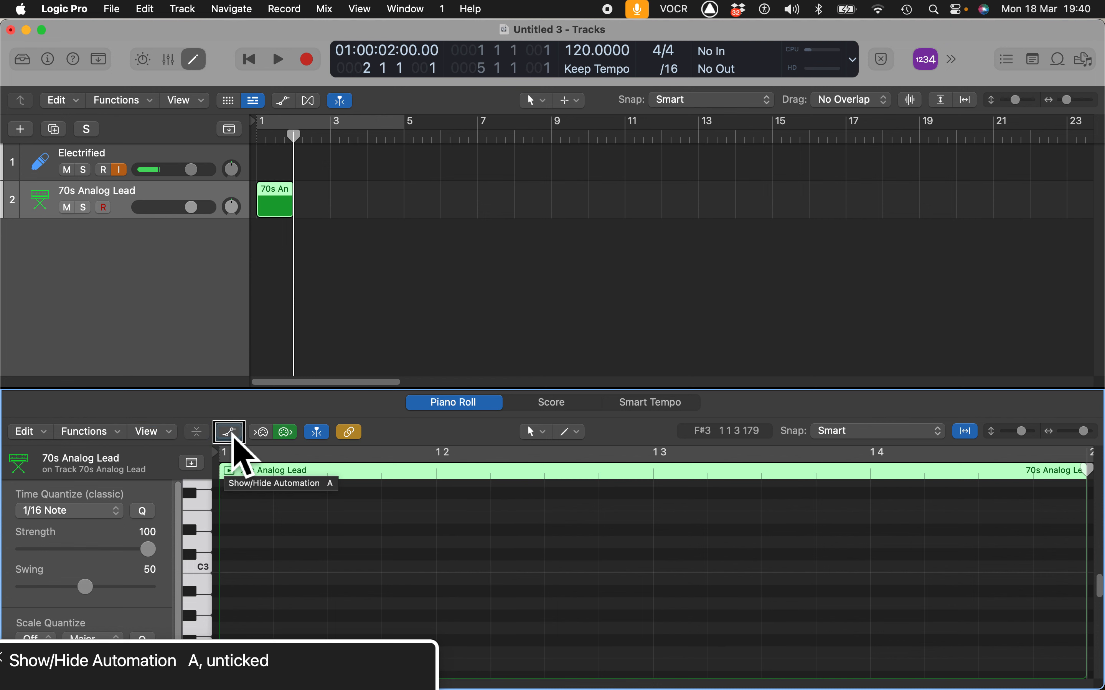
pyautogui.hotkey('ctrl', 'alt', 'Right')
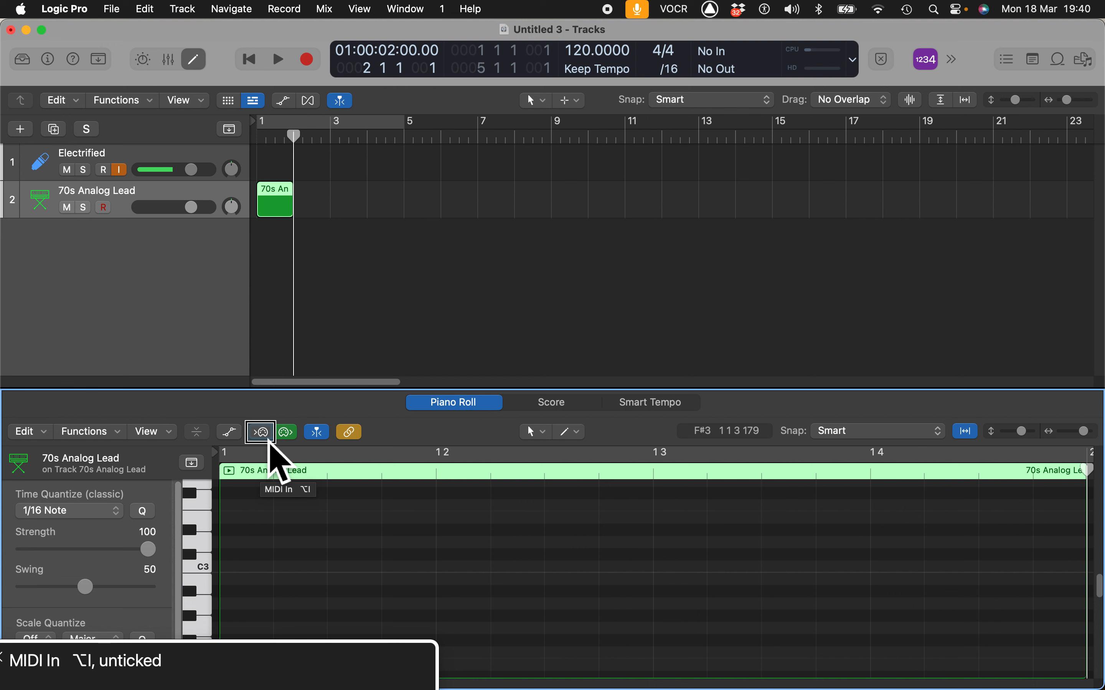
pyautogui.hotkey('ctrl', 'alt', 'space')
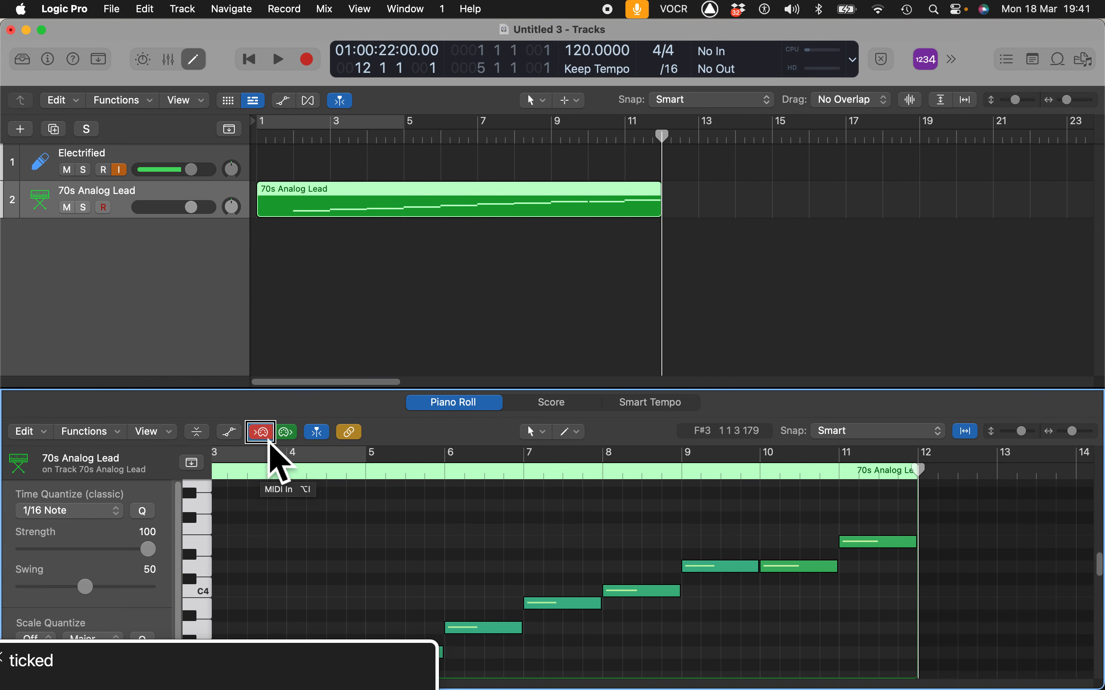
# Play the 70s Analog Lead region from the start of the project through its last note, and stop playback
pyautogui.press('Return')
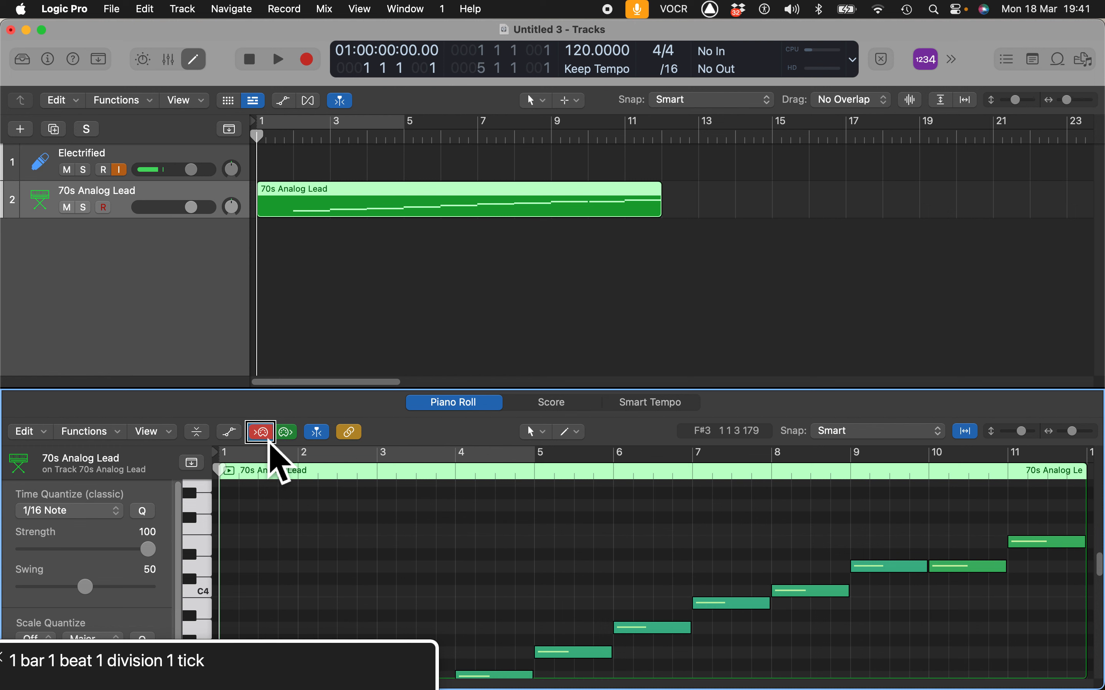
pyautogui.press('space')
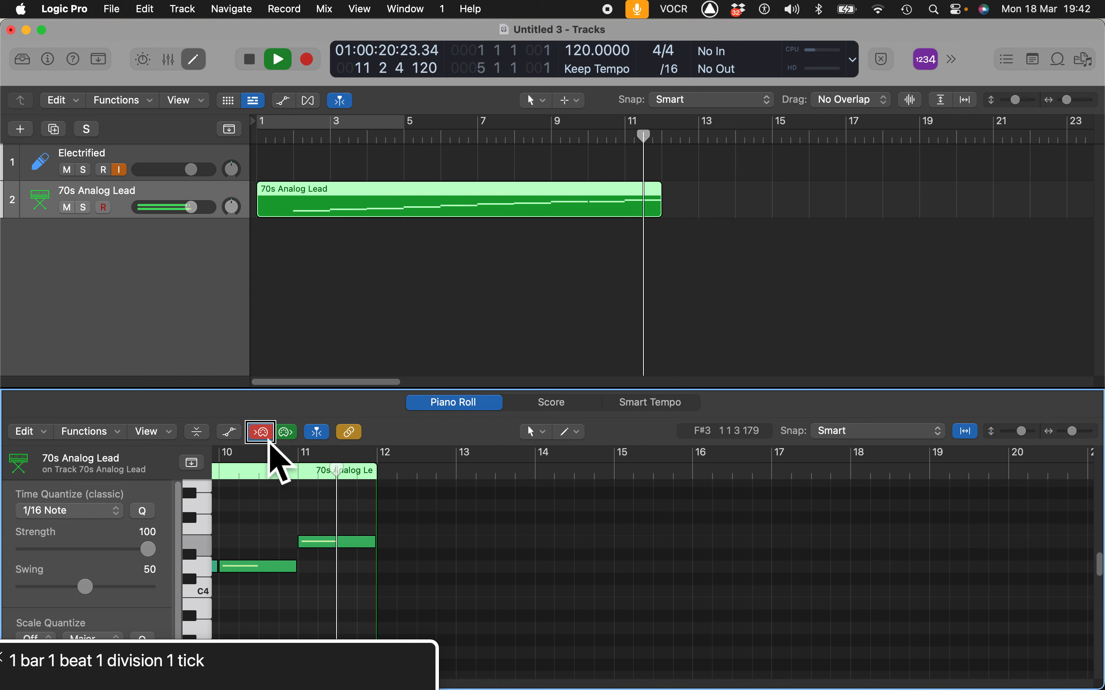
pyautogui.press('space')
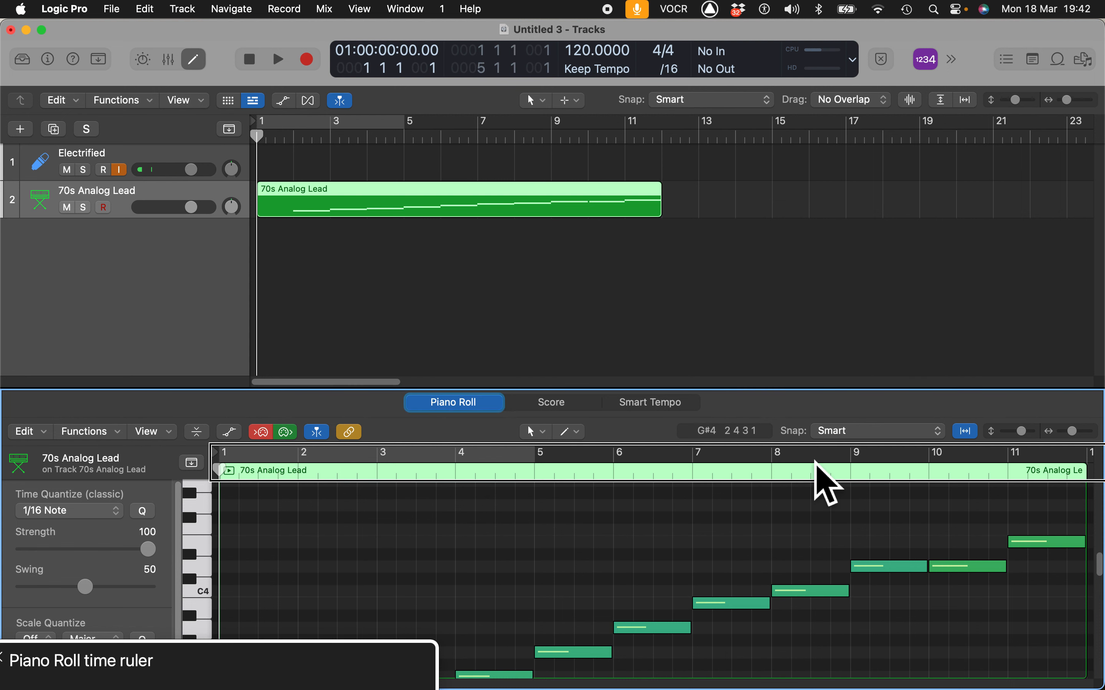
# Inspect the position and pitch of the first three notes in the Piano Roll, and leave the note area
pyautogui.hotkey('ctrl', 'alt', 'Right')
pyautogui.hotkey('ctrl', 'alt', 'shift', 'Down')
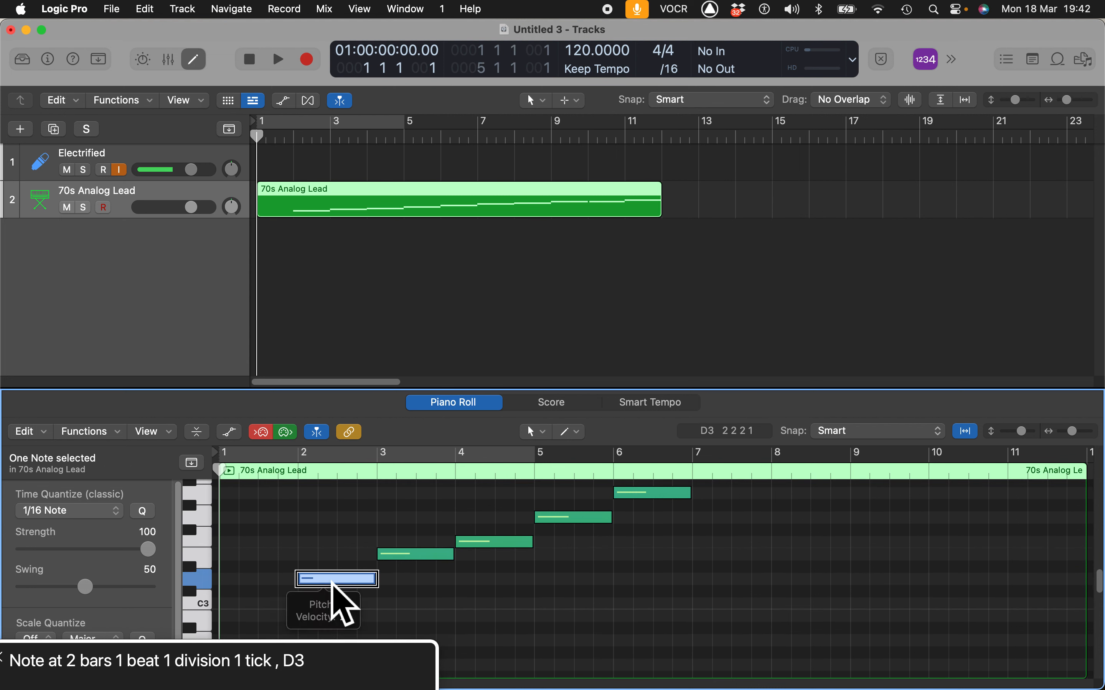
pyautogui.hotkey('ctrl', 'alt', 'Right')
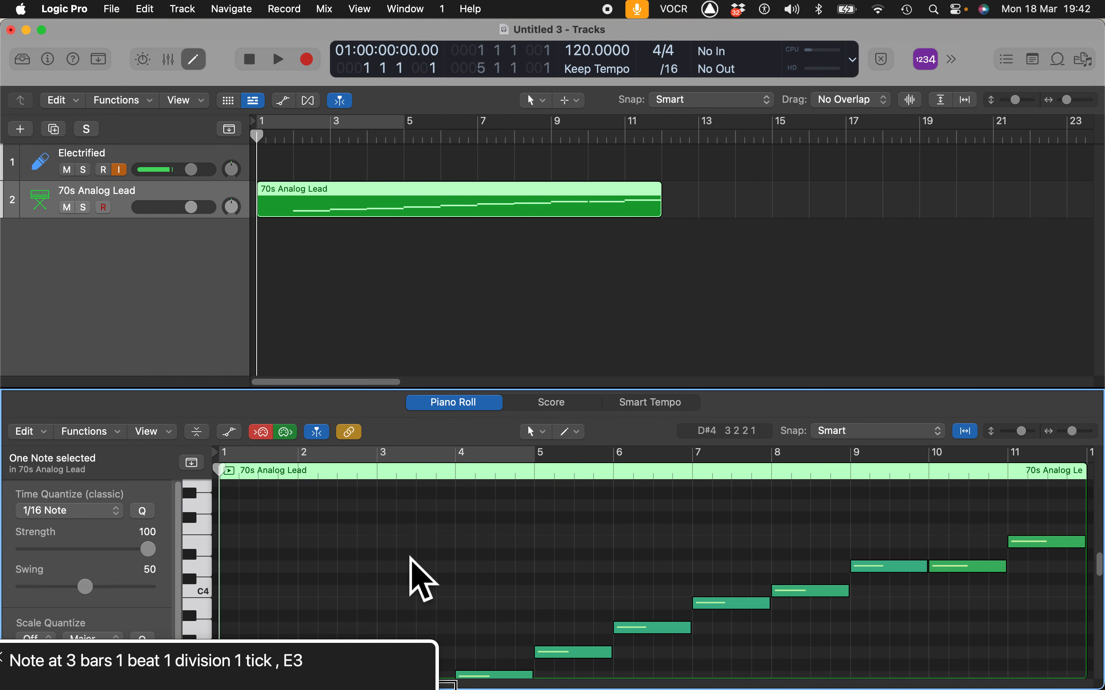
pyautogui.hotkey('ctrl', 'alt', 'Right')
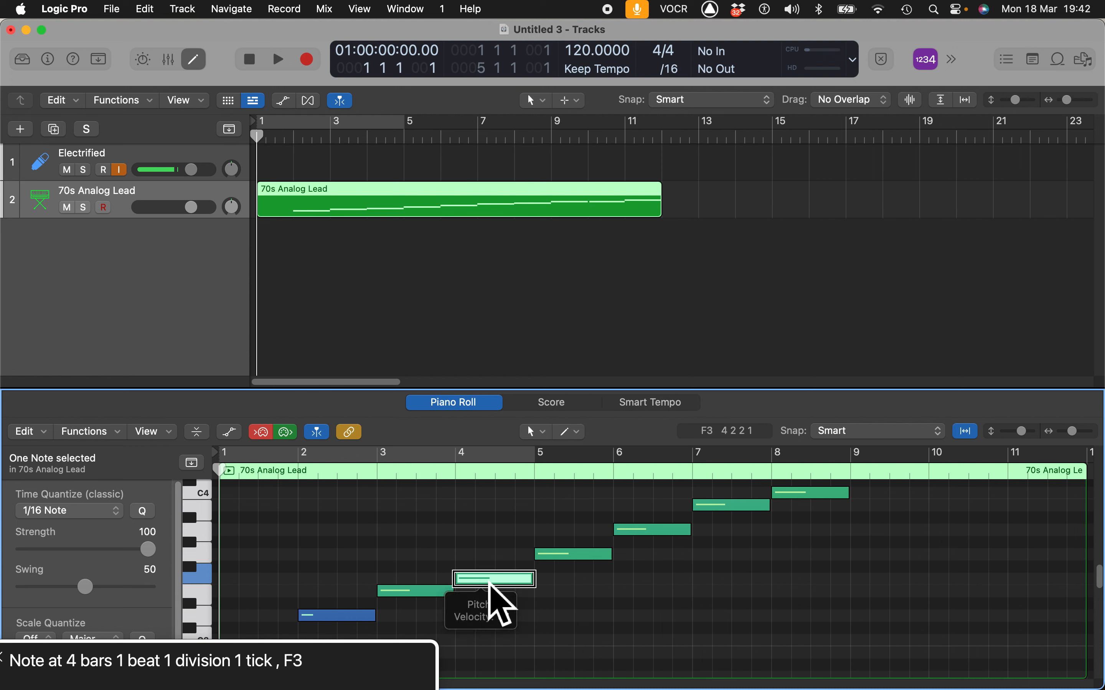
pyautogui.hotkey('ctrl', 'alt', 'shift', 'Up')
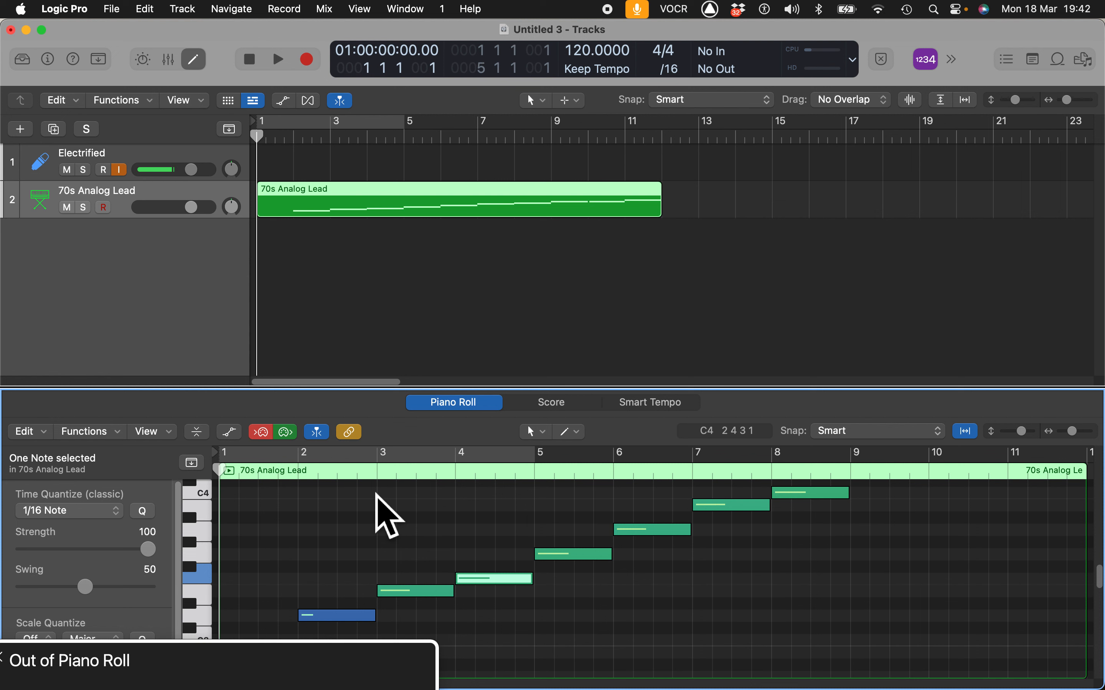
# Move through the Tracks and Piano Roll areas with VoiceOver to the Piano Roll's MIDI In control and check its state
pyautogui.hotkey('ctrl', 'alt', 'Right')
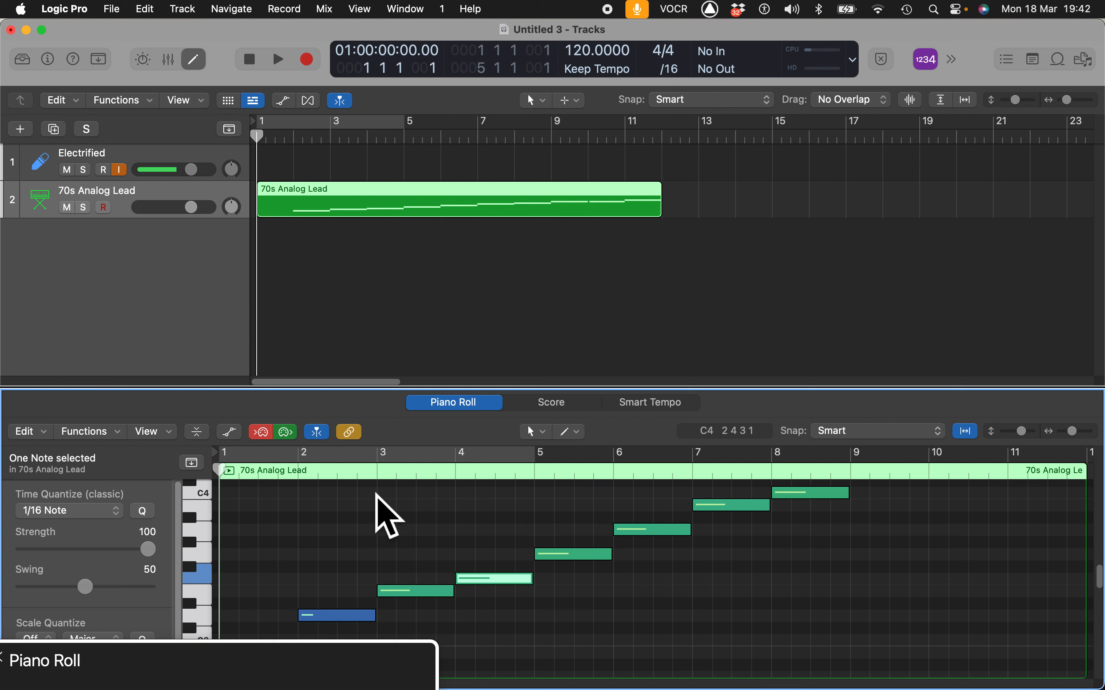
pyautogui.hotkey('ctrl', 'alt', 'Left')
pyautogui.hotkey('ctrl', 'alt', 'shift', 'Down')
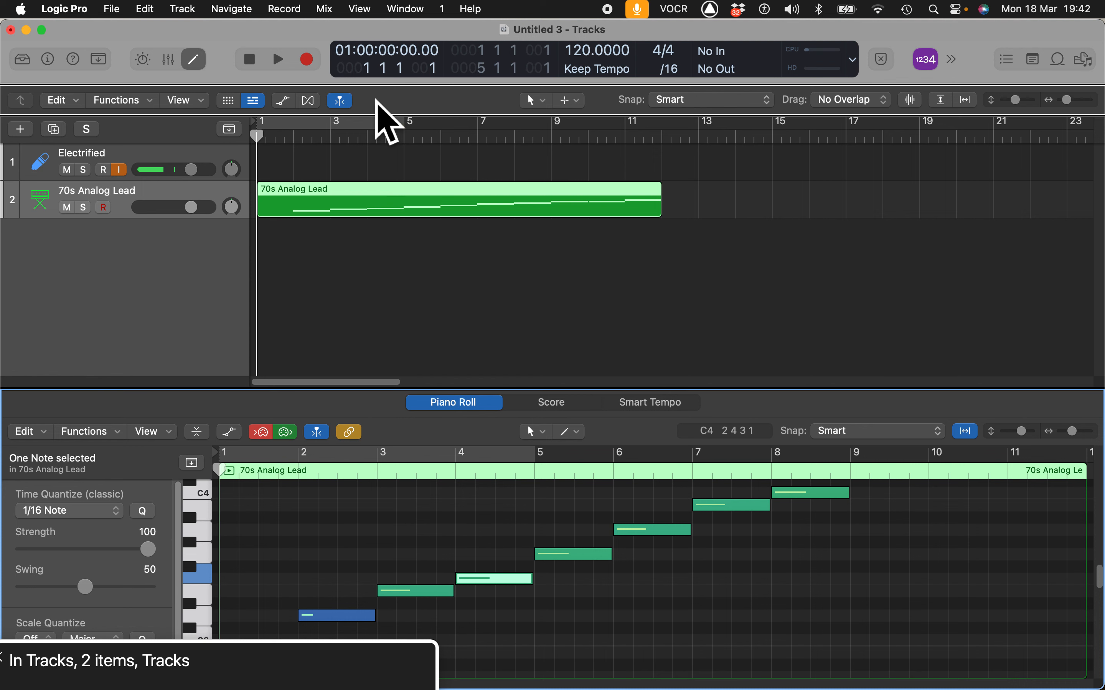
pyautogui.hotkey('ctrl', 'alt', 'shift', 'Up')
pyautogui.hotkey('ctrl', 'alt', 'Right')
pyautogui.hotkey('ctrl', 'alt', 'shift', 'Down')
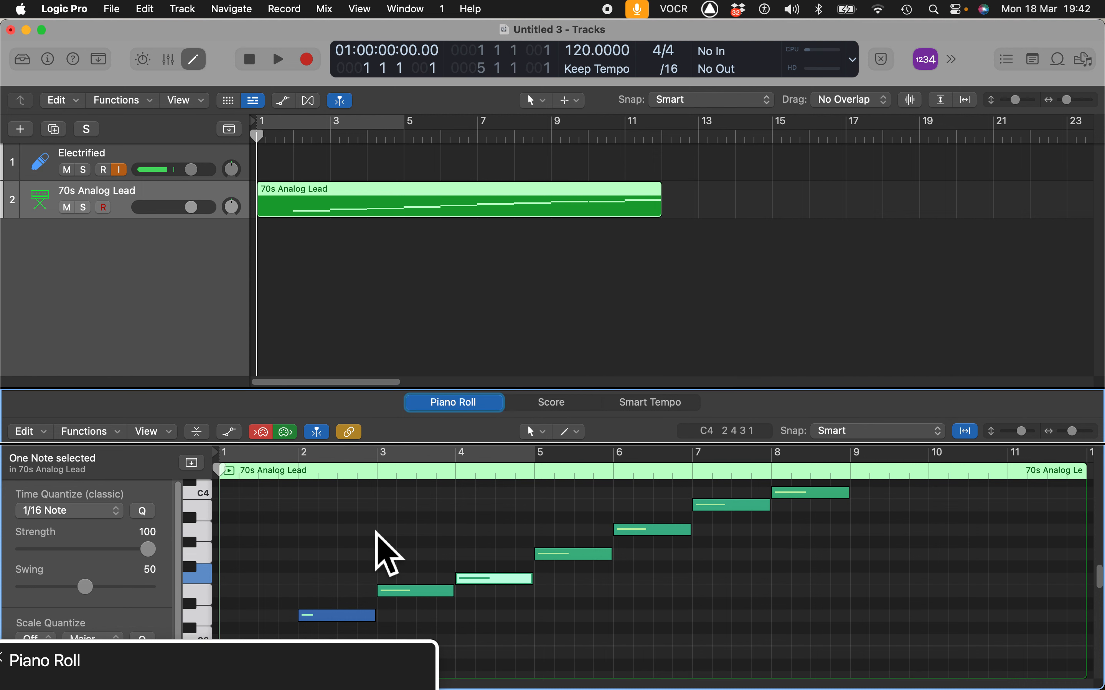
pyautogui.hotkey('ctrl', 'alt', 'Right')
pyautogui.hotkey('ctrl', 'alt', 'shift', 'Down')
pyautogui.hotkey('ctrl', 'alt', 'Right')
pyautogui.hotkey('ctrl', 'alt', 'Right')
pyautogui.hotkey('ctrl', 'alt', 'Right')
pyautogui.hotkey('ctrl', 'alt', 'Right')
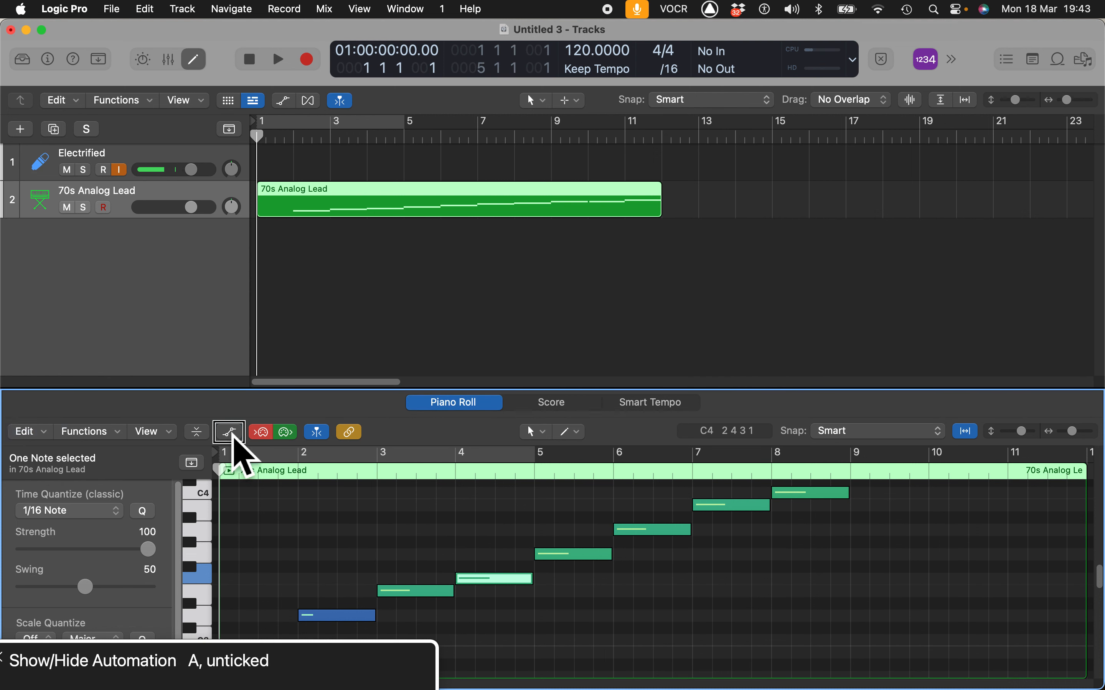
pyautogui.hotkey('ctrl', 'alt', 'Right')
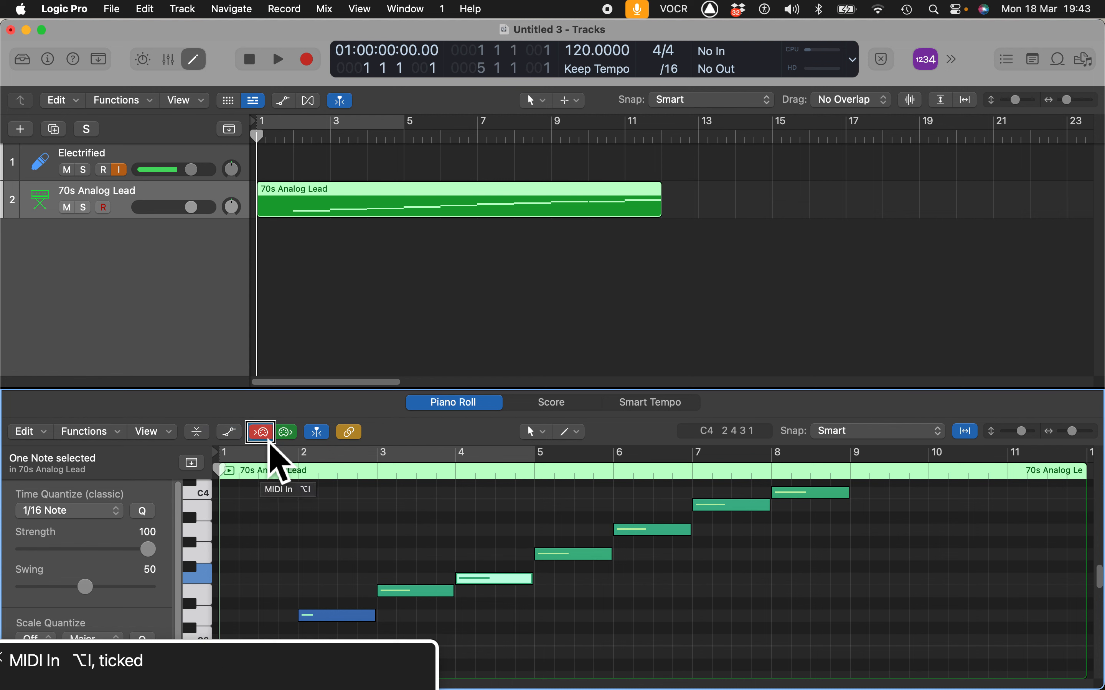
# Undo all step-entered notes in the 70s Analog Lead region, playing it back to check which notes remain
pyautogui.press('super+z')
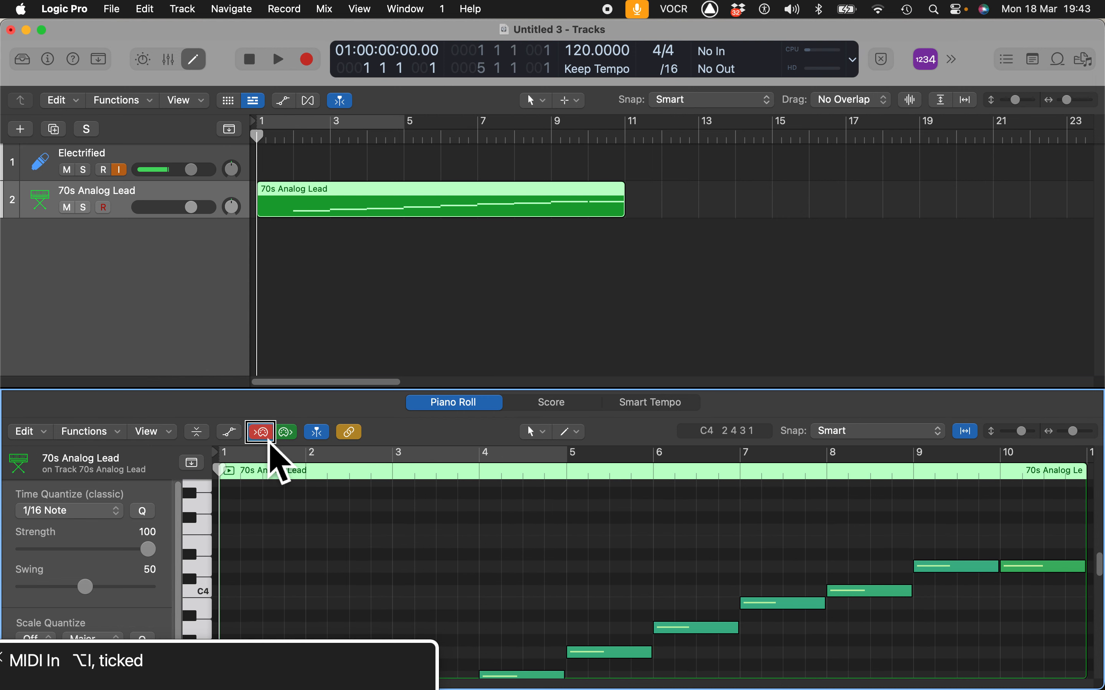
pyautogui.press('super+z')
pyautogui.press('super+z')
pyautogui.press('super+z')
pyautogui.press('super+z')
pyautogui.press('super+z')
pyautogui.press('super+z')
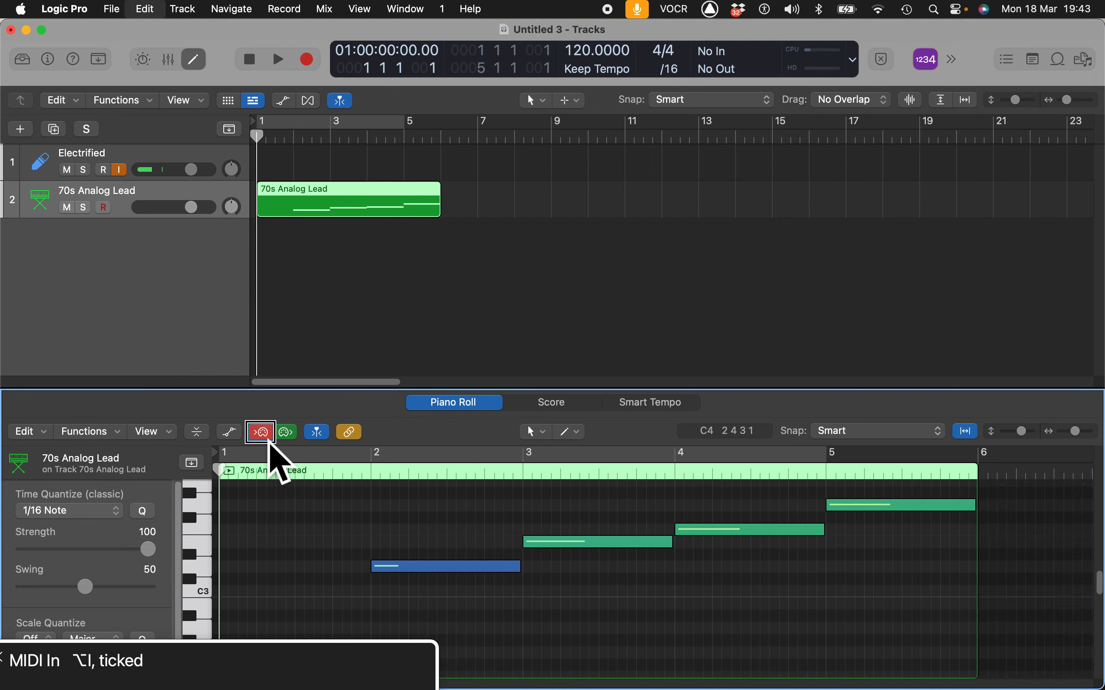
pyautogui.press('super+z')
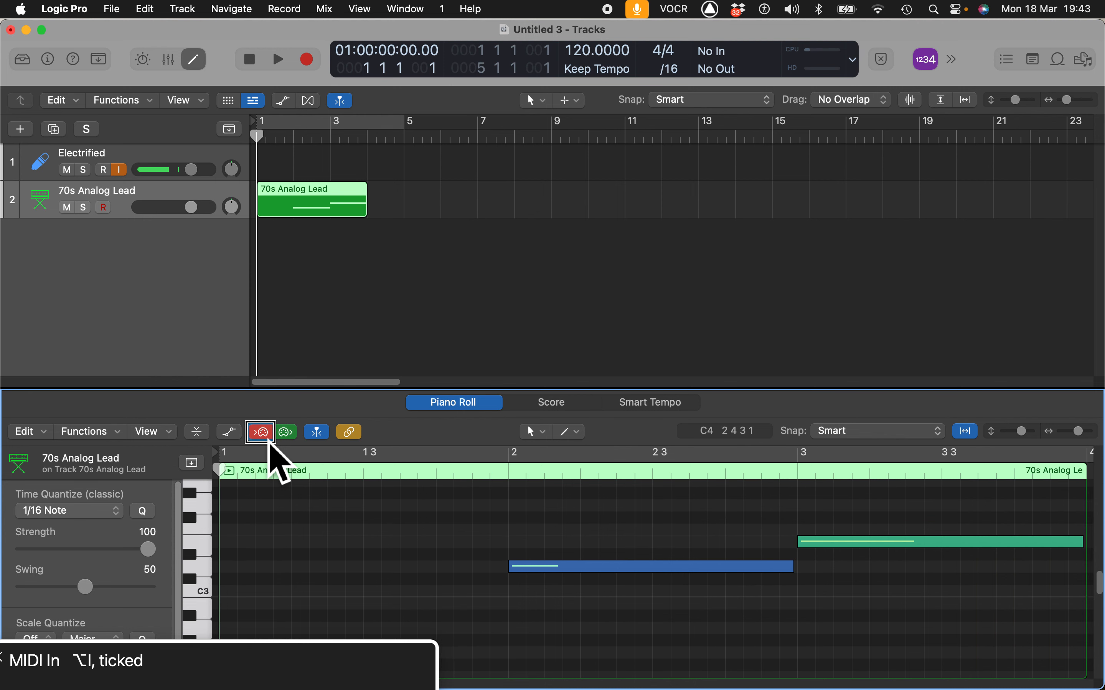
pyautogui.press('space')
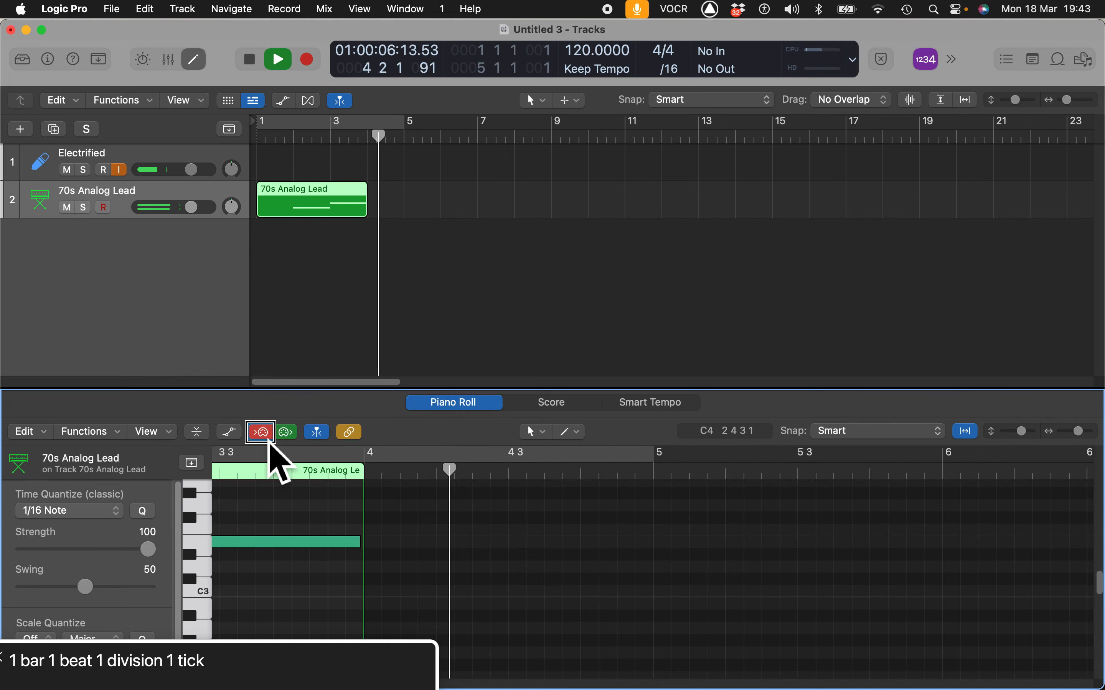
pyautogui.press('space')
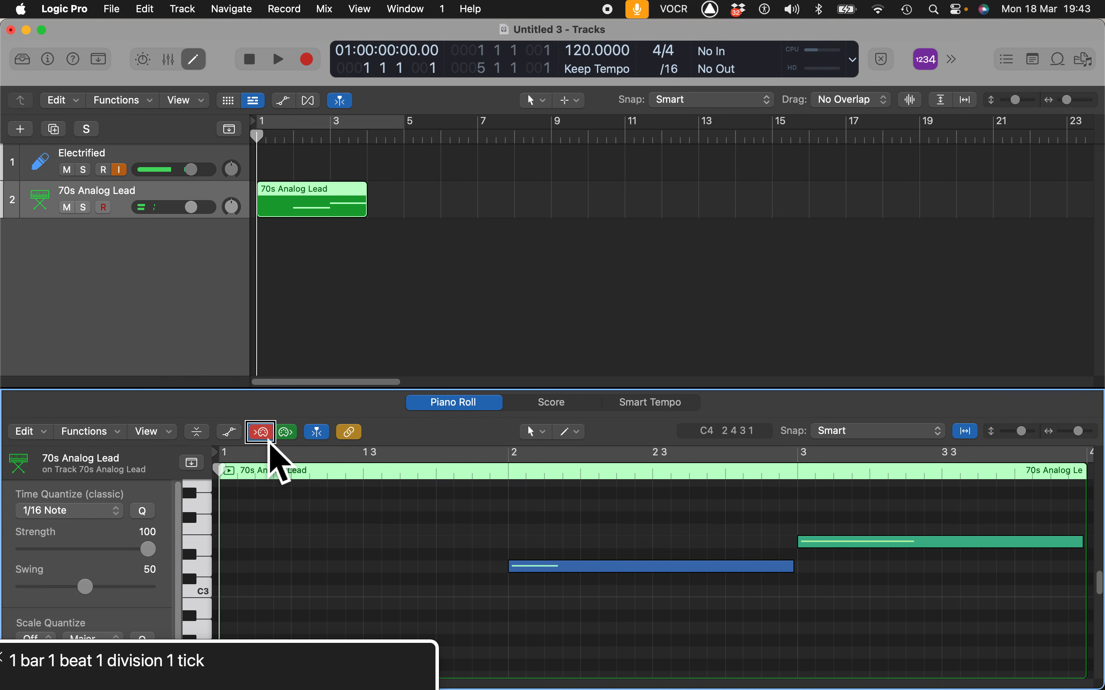
pyautogui.press('super+z')
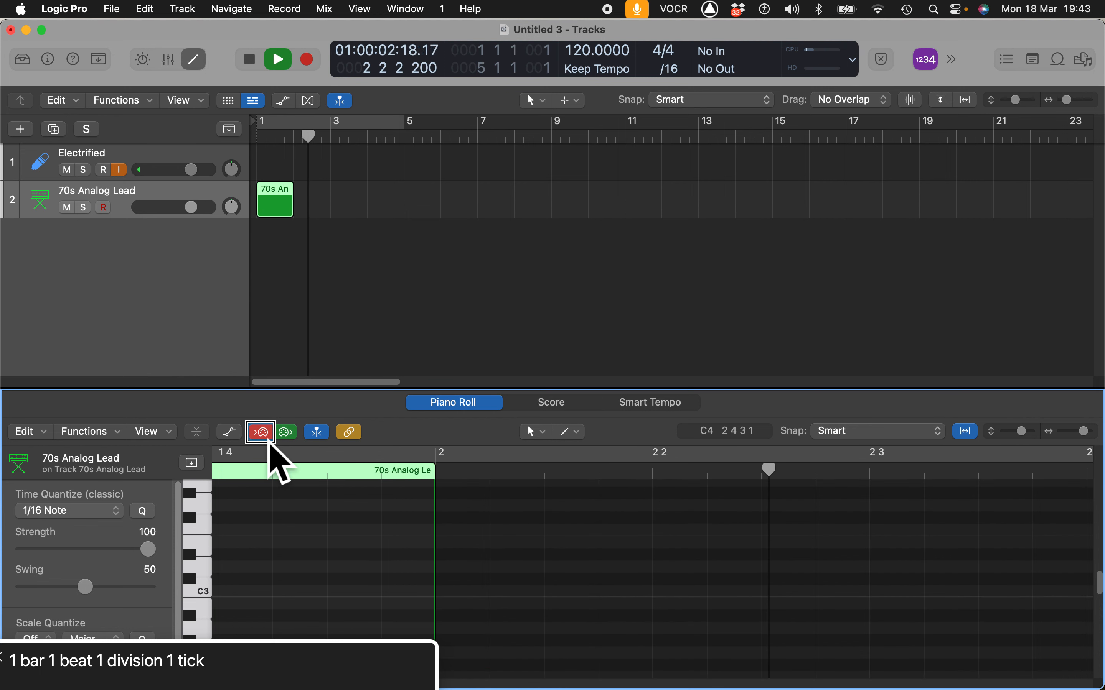
pyautogui.press('space')
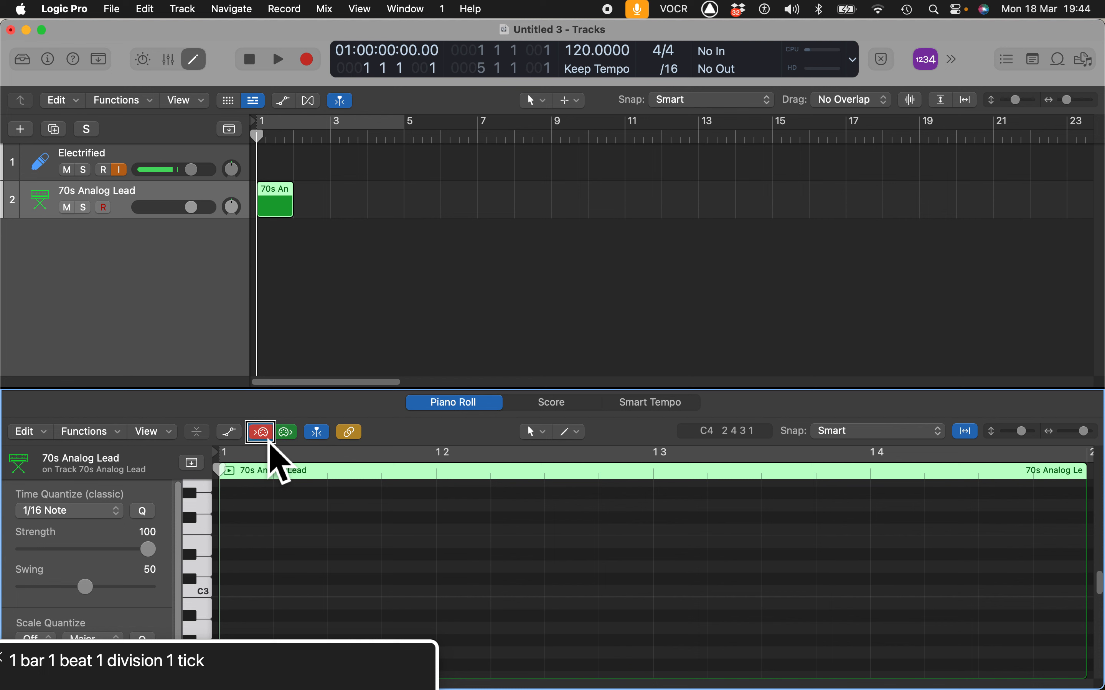
# Open the Step Input Keyboard, select 1/16 notes, and enter three ascending notes and a 1/16 rest from bar 2
pyautogui.press('alt+super+k')
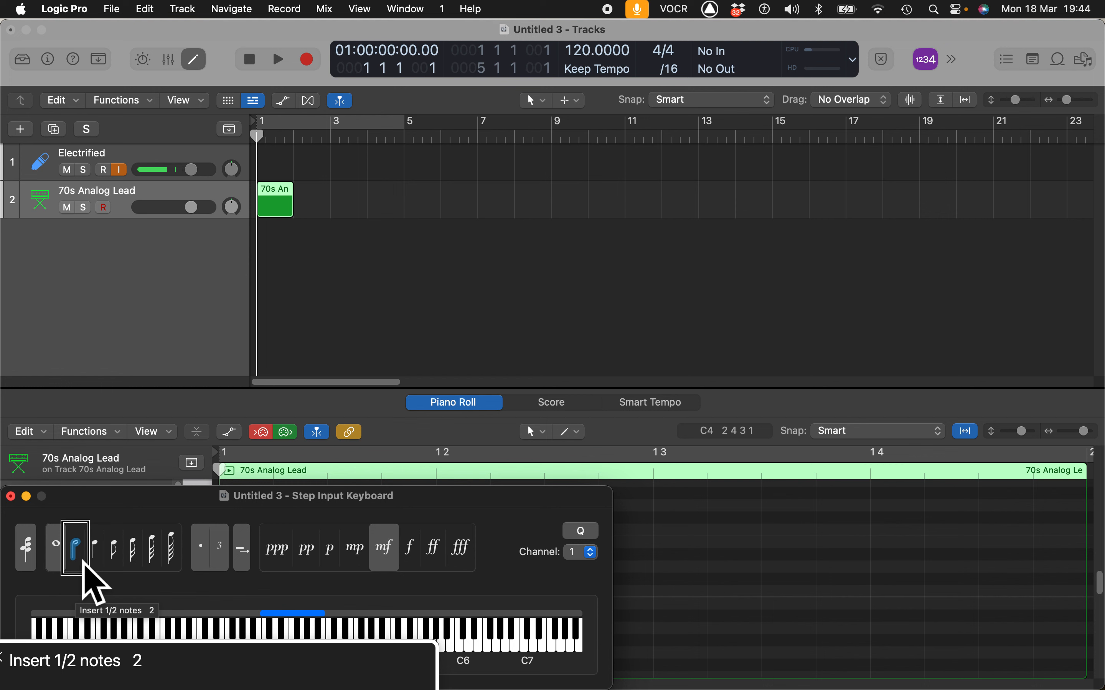
pyautogui.hotkey('ctrl', 'alt', 'Right')
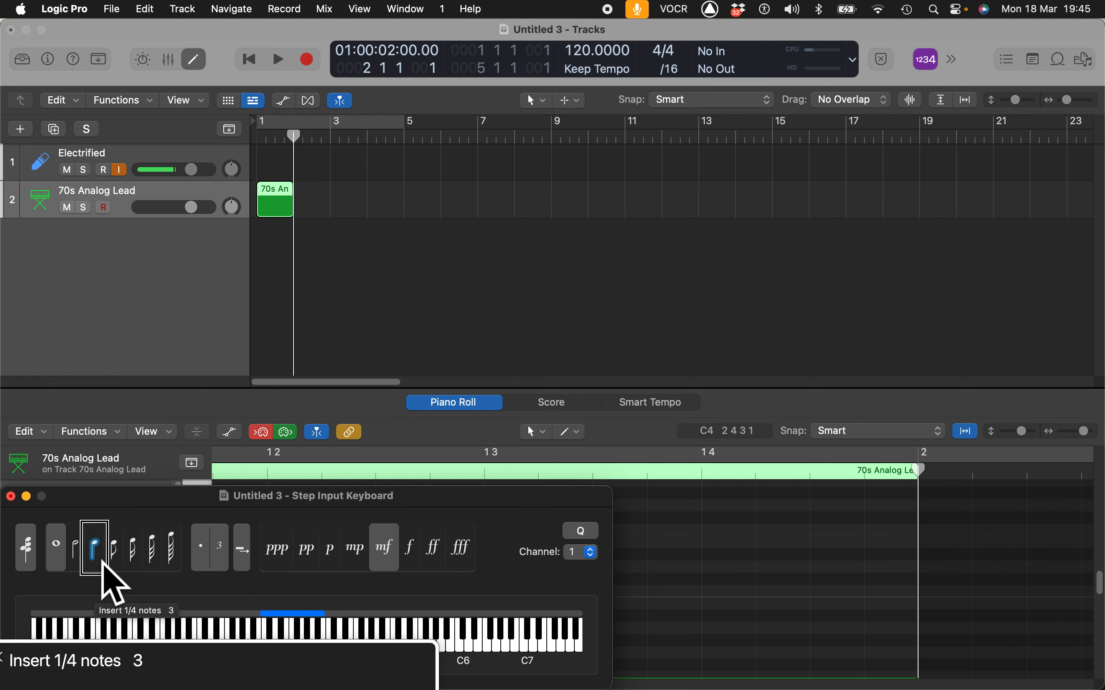
pyautogui.hotkey('ctrl', 'alt', 'Right')
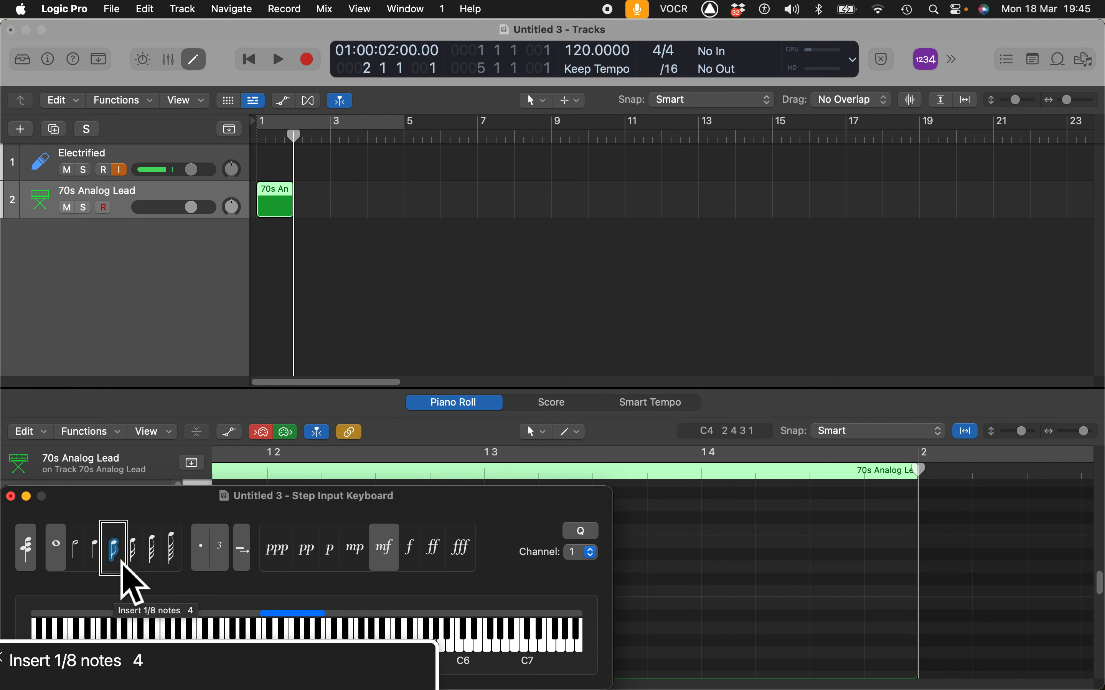
pyautogui.hotkey('ctrl', 'alt', 'Right')
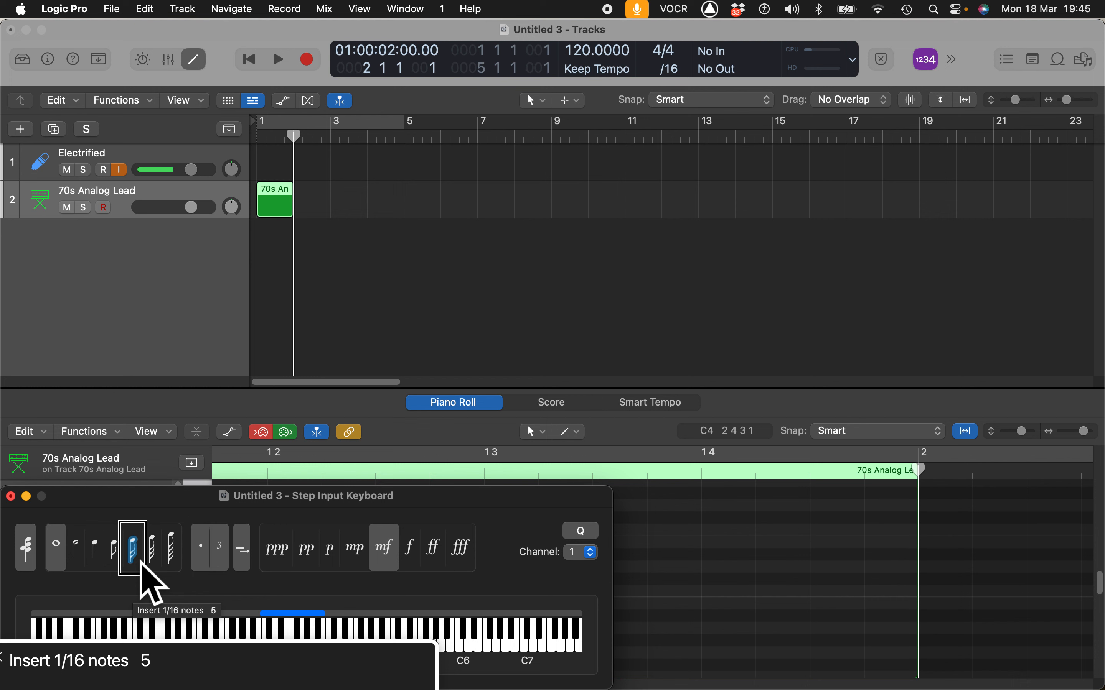
pyautogui.hotkey('ctrl', 'alt', 'Left')
pyautogui.hotkey('ctrl', 'alt', 'Right')
pyautogui.click(141, 566)
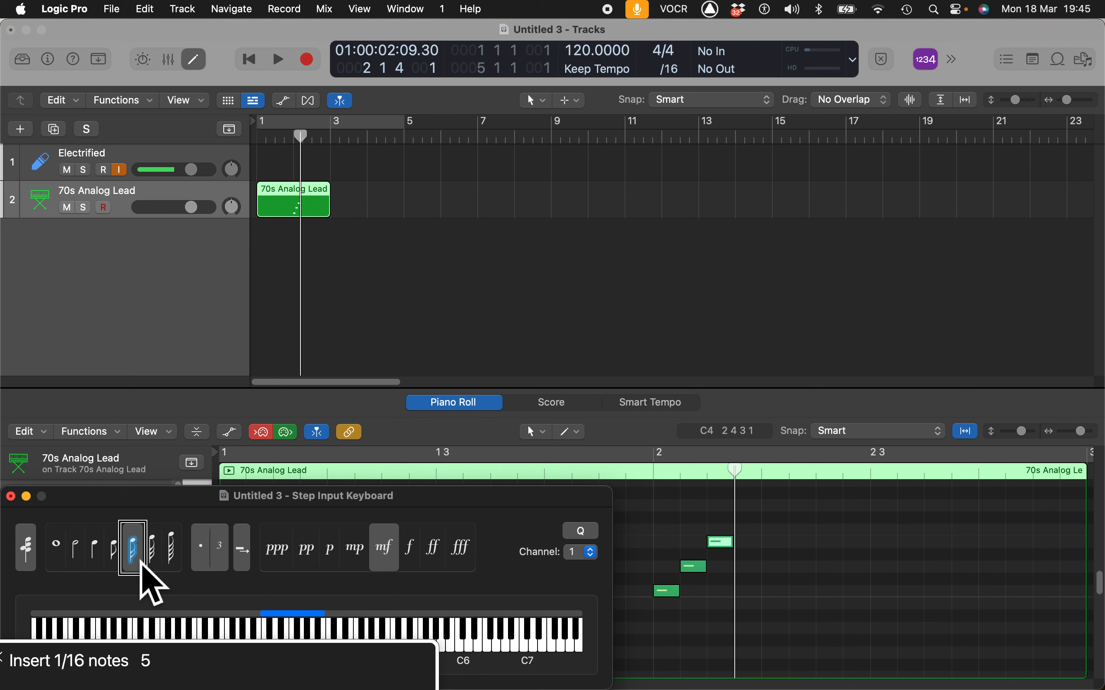
pyautogui.press('space')
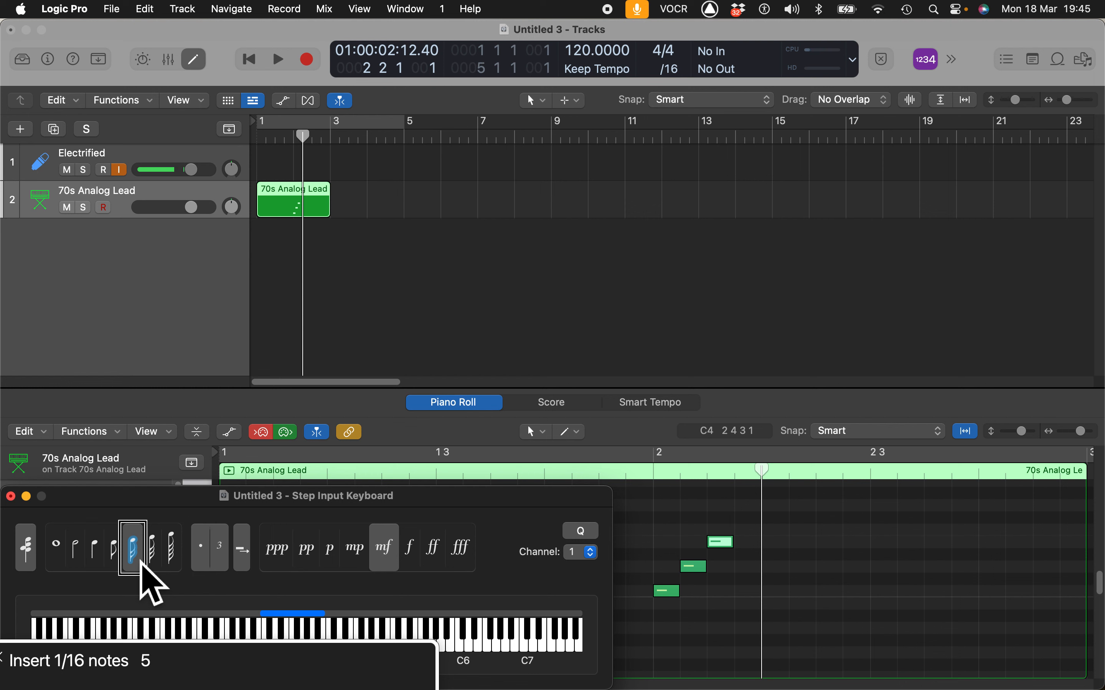
# Switch to 1/8 notes and fill bar 2 from beat 2 with two notes, a rest, a note, a rest and a note
pyautogui.press('4')
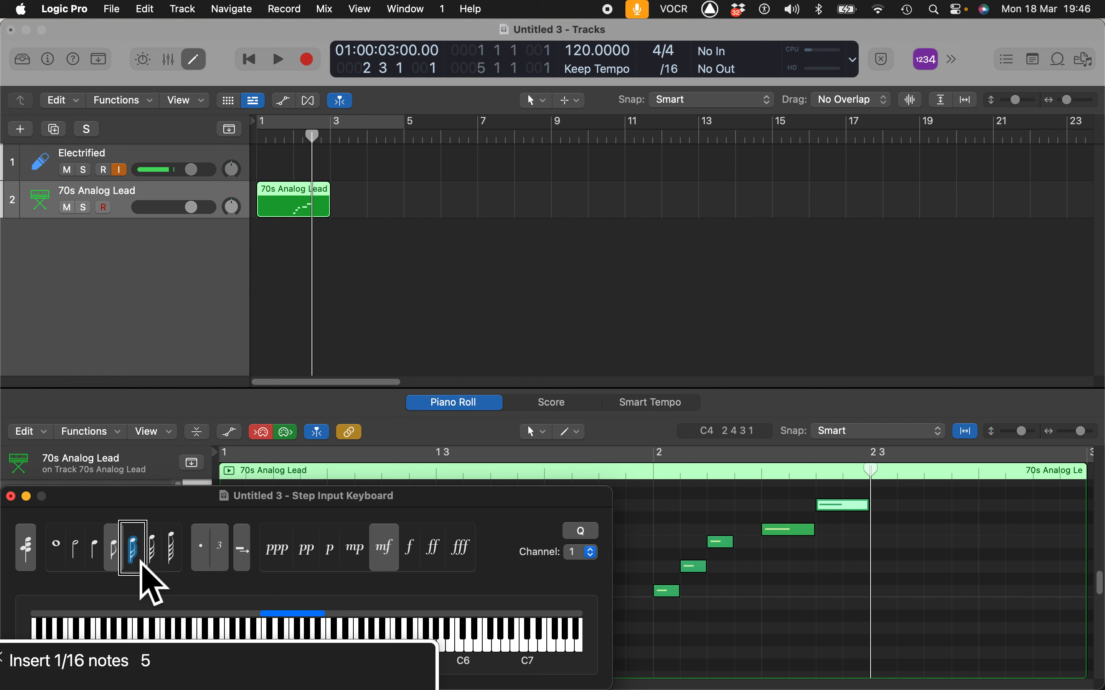
pyautogui.press('space')
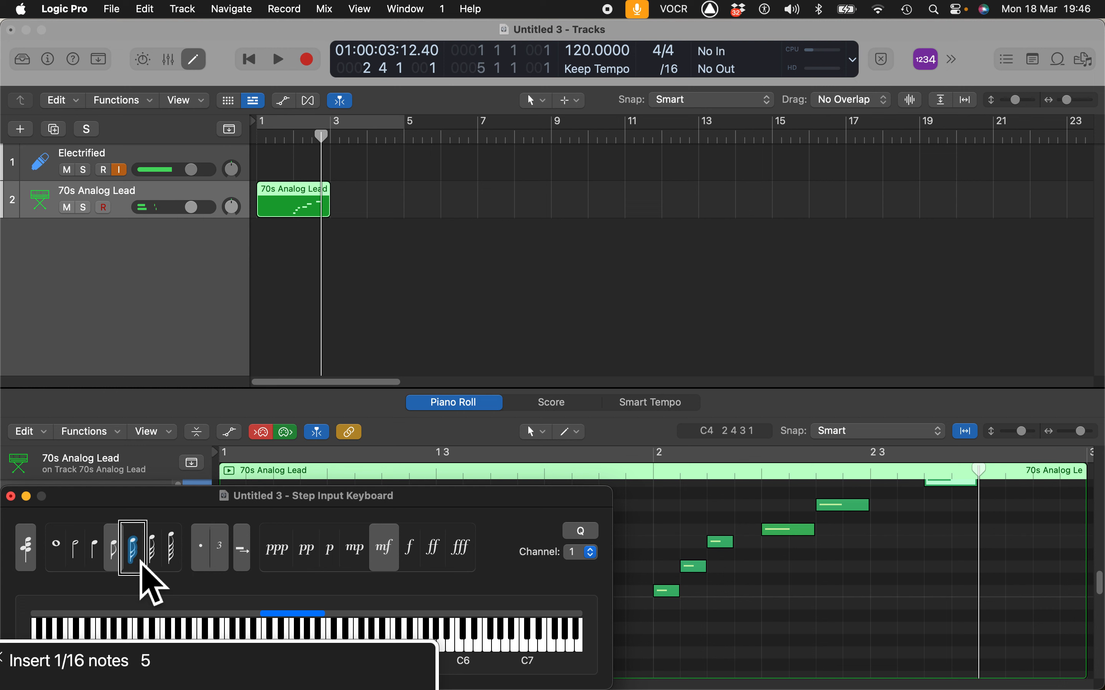
pyautogui.press('space')
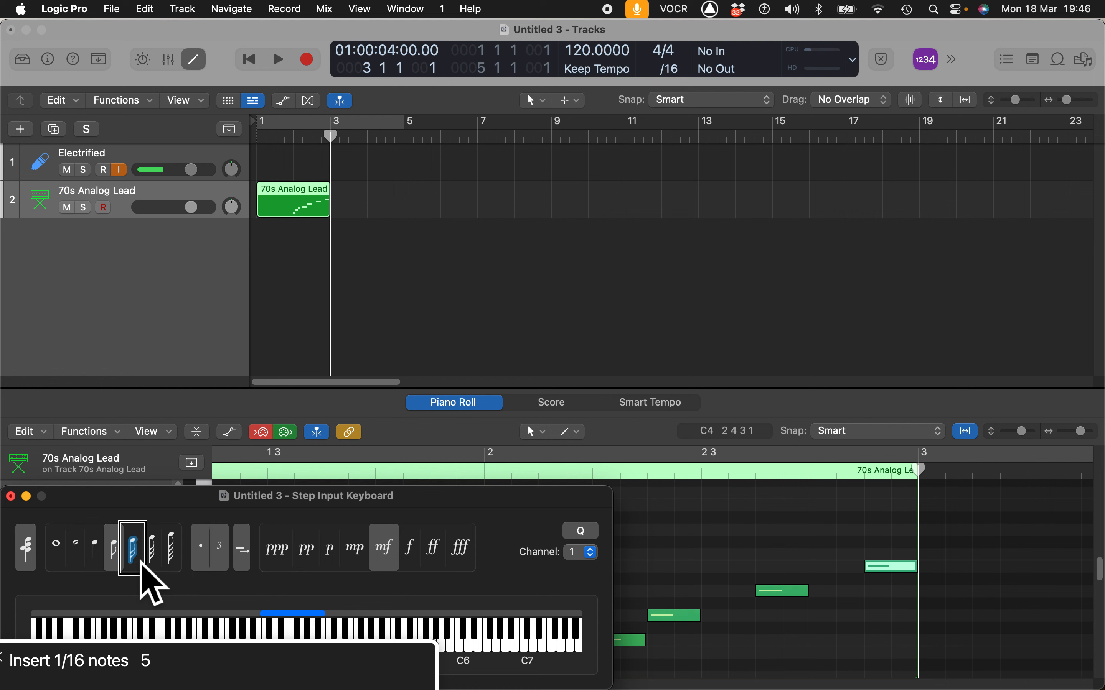
# Enter a descending 1/32-note run on beat 1 of bar 3 and a whole-note chord after a whole-note rest, and close the Step Input Keyboard
pyautogui.click(160, 565)
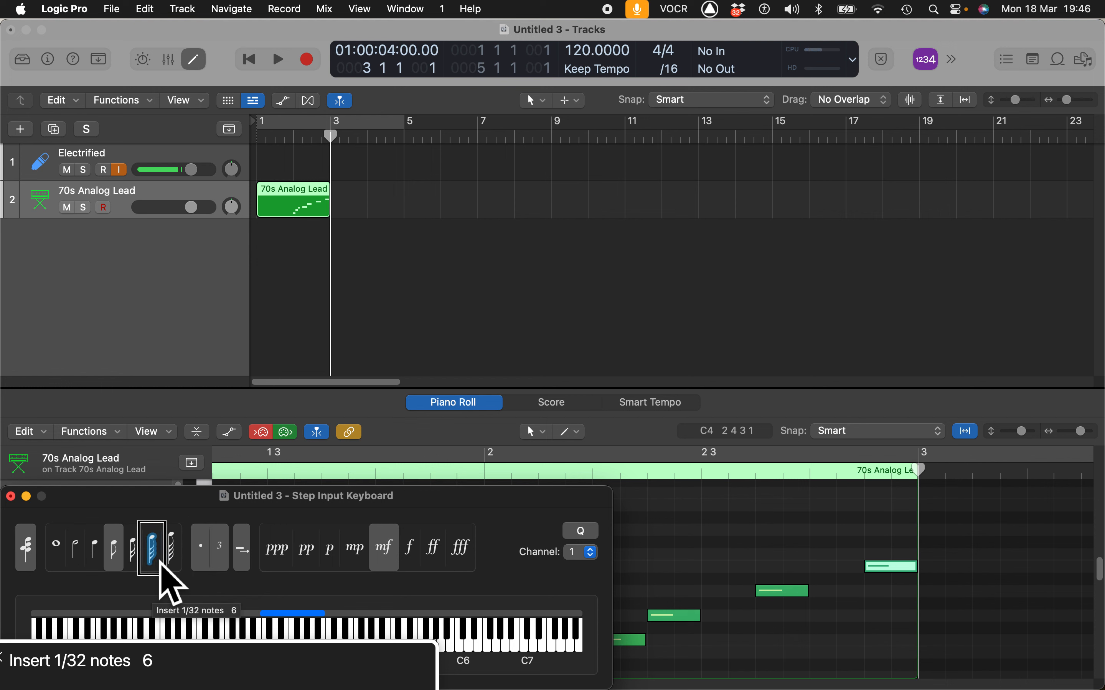
pyautogui.click(161, 566)
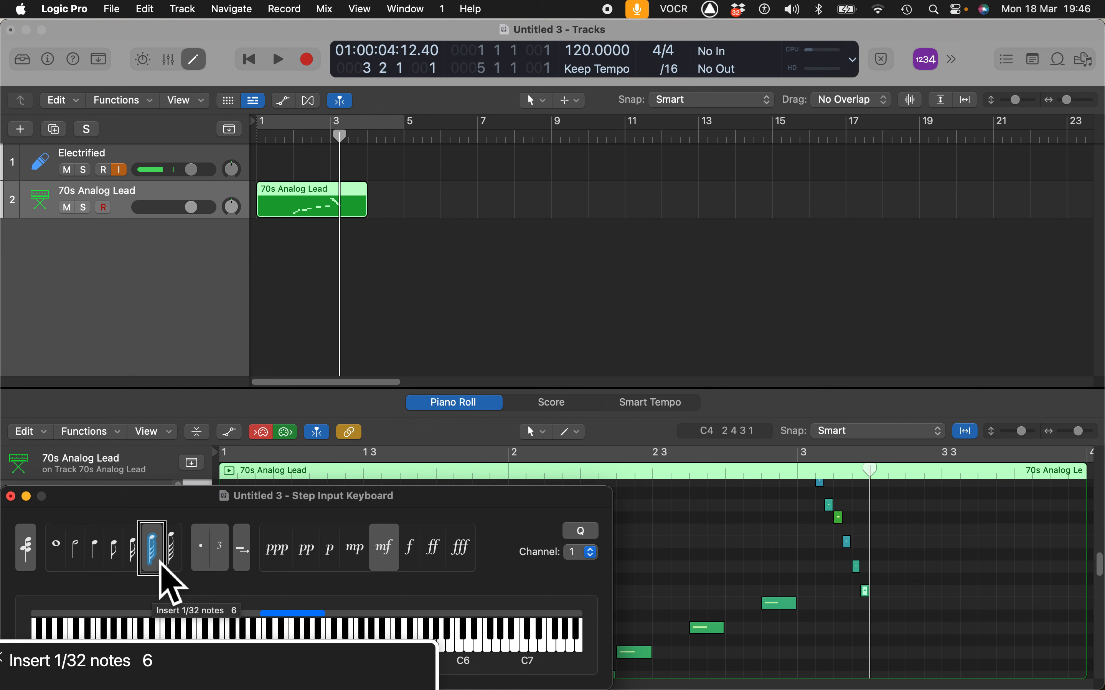
pyautogui.press('1')
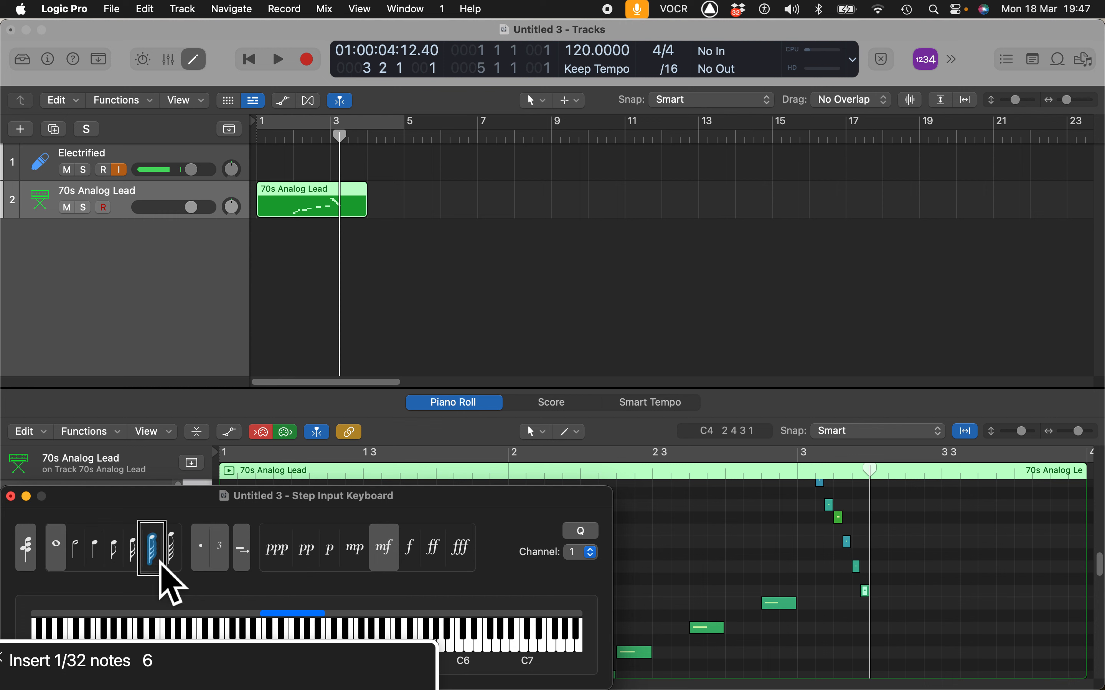
pyautogui.press('space')
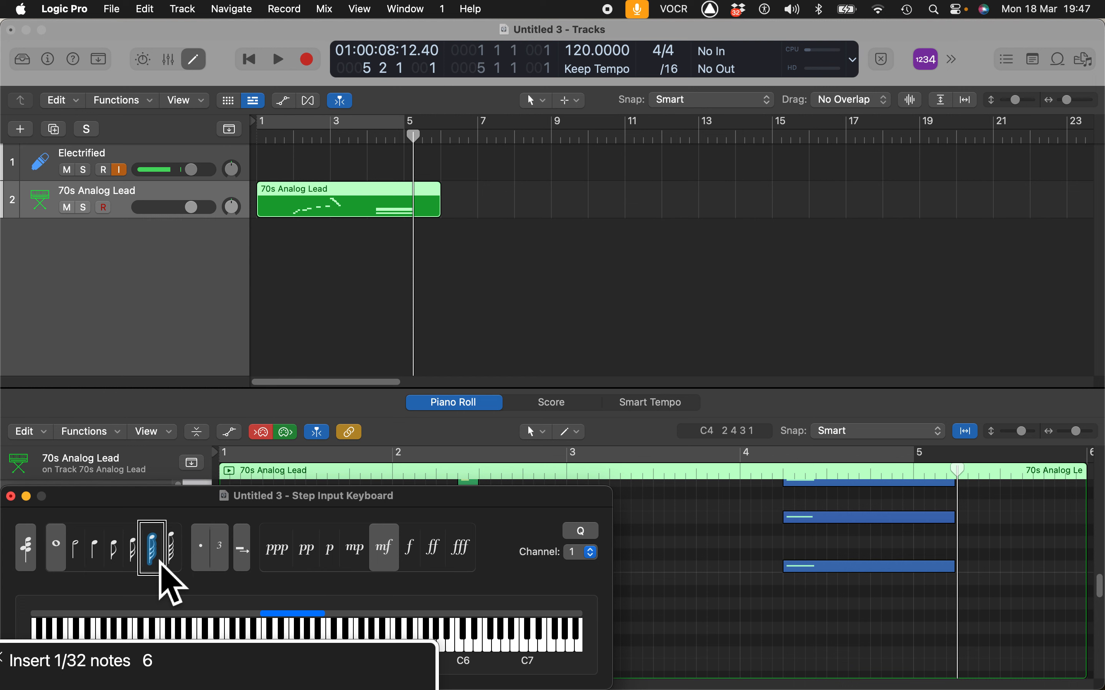
pyautogui.press('super+w')
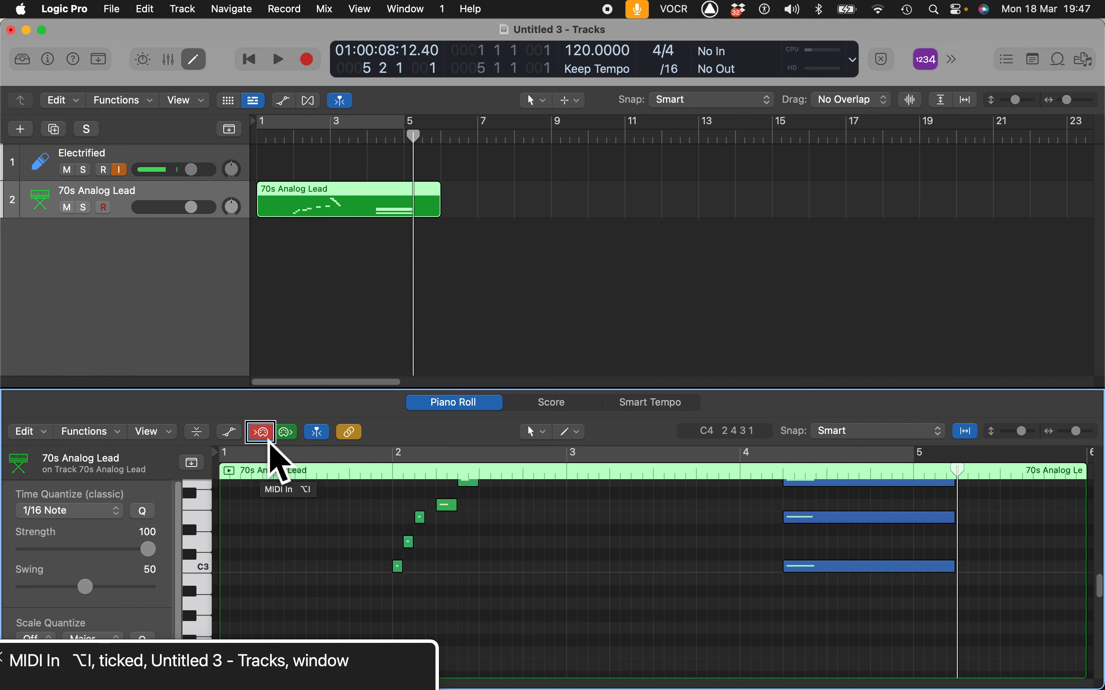
# Play the newly step-entered notes from the start of the project through the whole-note chord, and stop playback
pyautogui.press('Return')
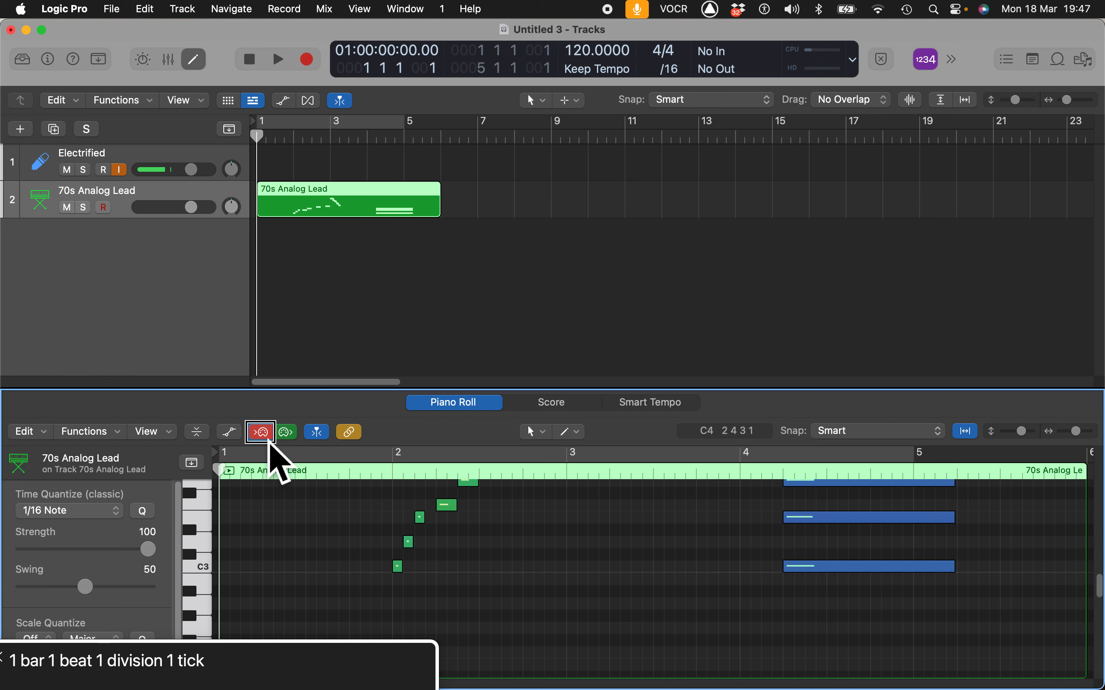
pyautogui.press('space')
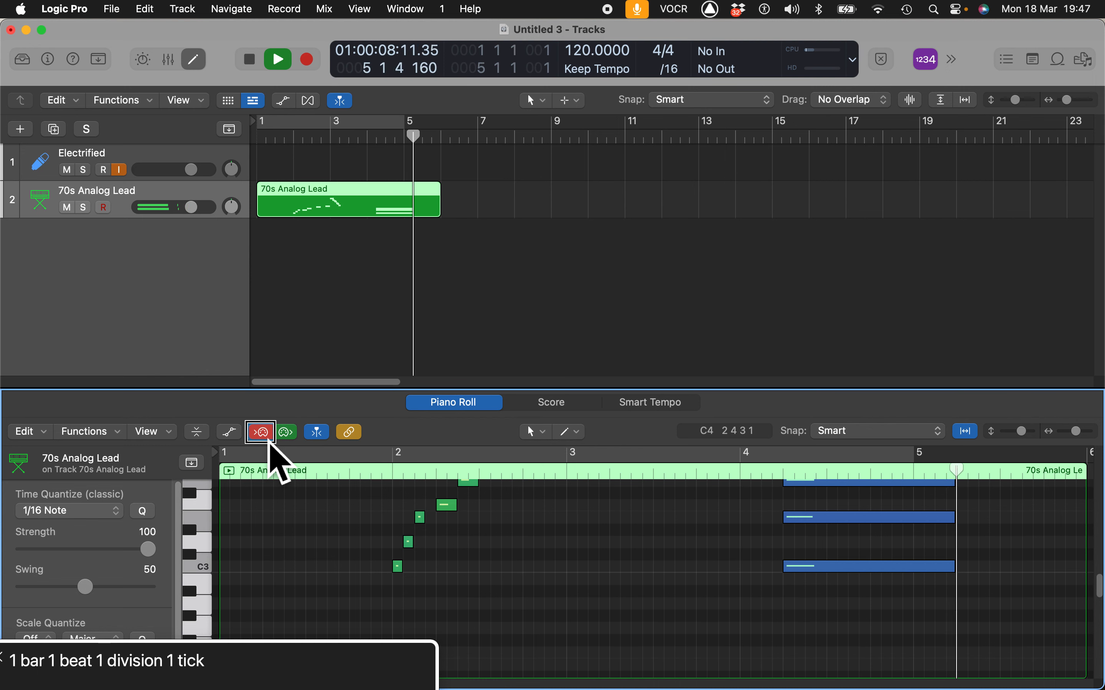
pyautogui.press('space')
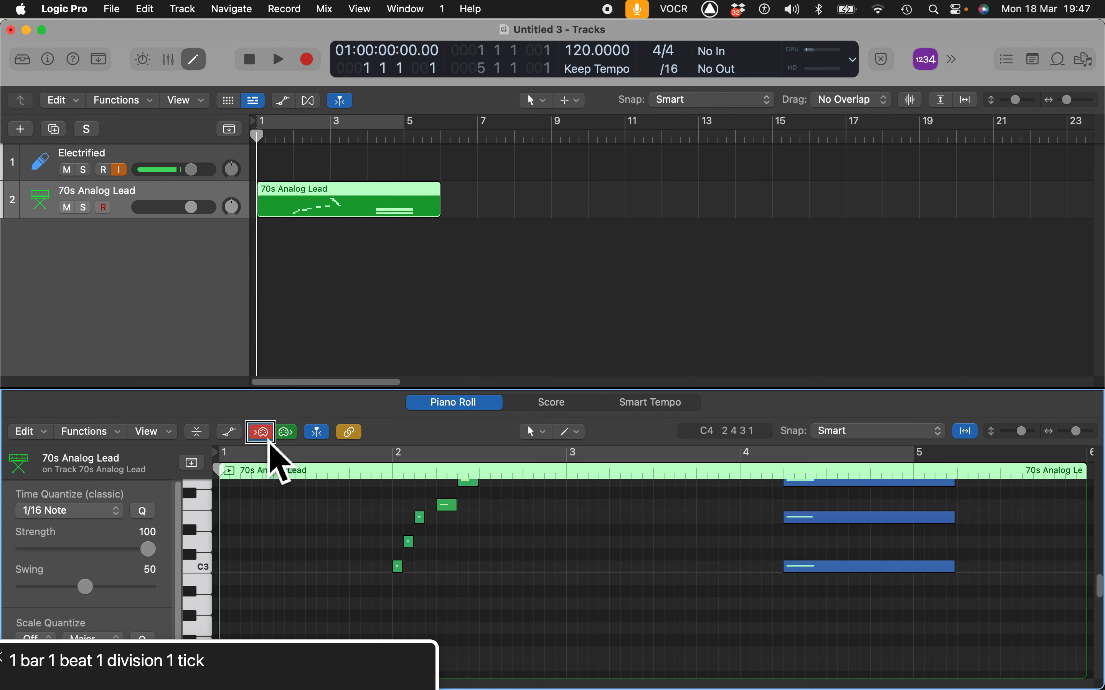
# Step-enter a series of 1/32 notes from bar 10 with the Step Input Keyboard, and close the keyboard
pyautogui.hotkey('shift', '.')
pyautogui.press('.')
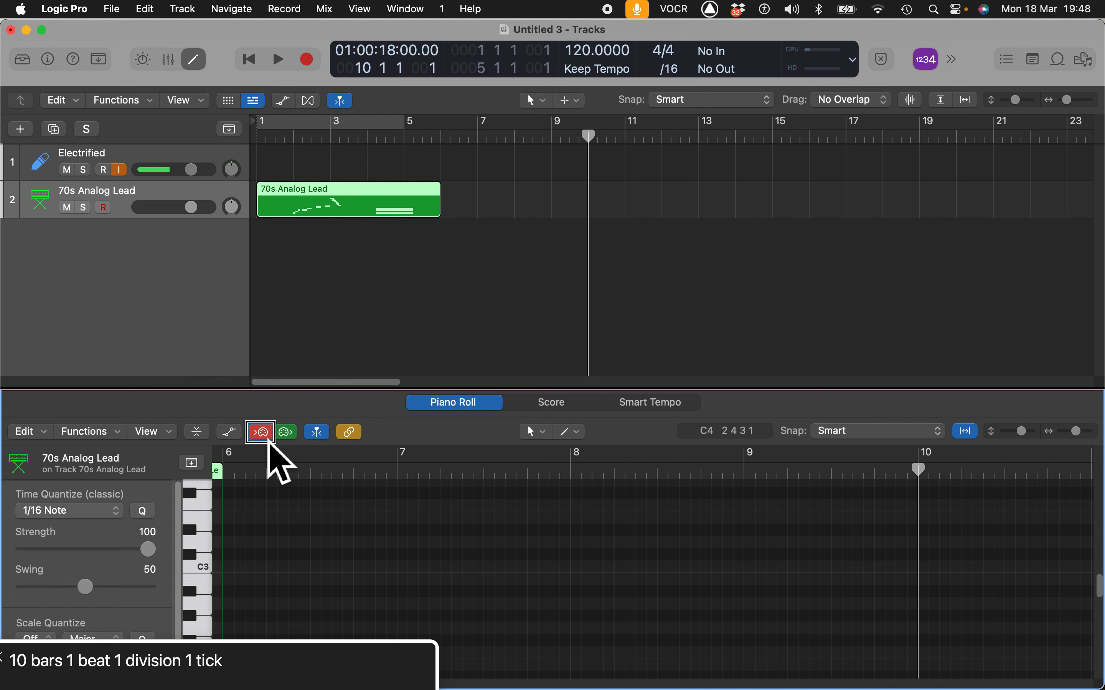
pyautogui.press('alt+super+k')
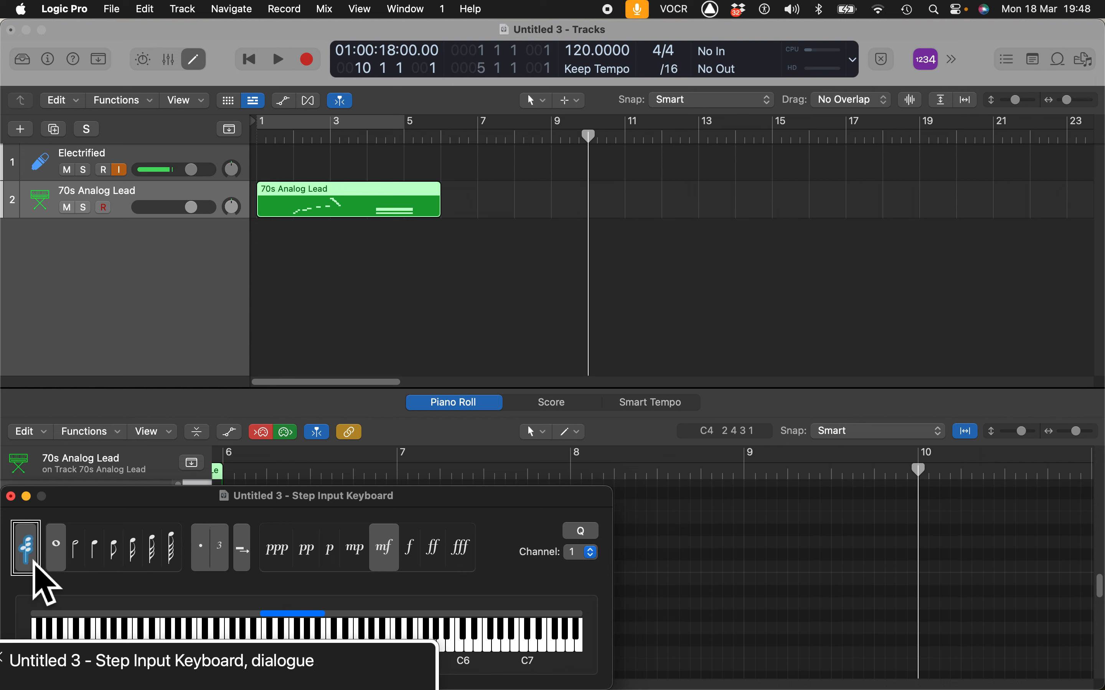
pyautogui.press('6')
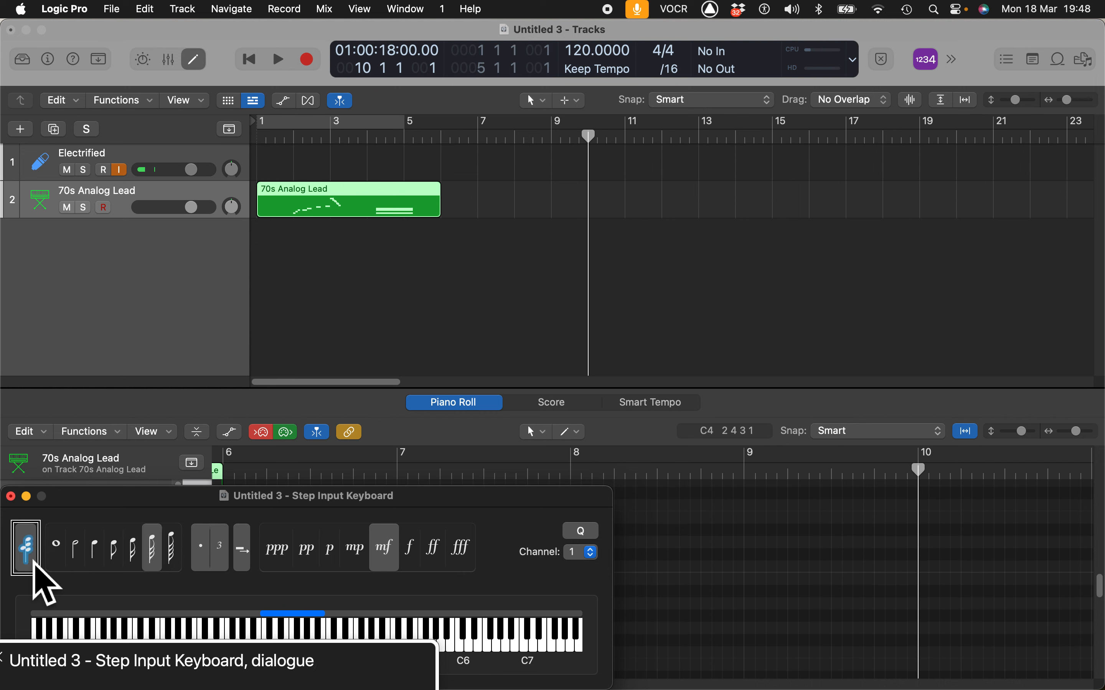
pyautogui.press('alt+super+k')
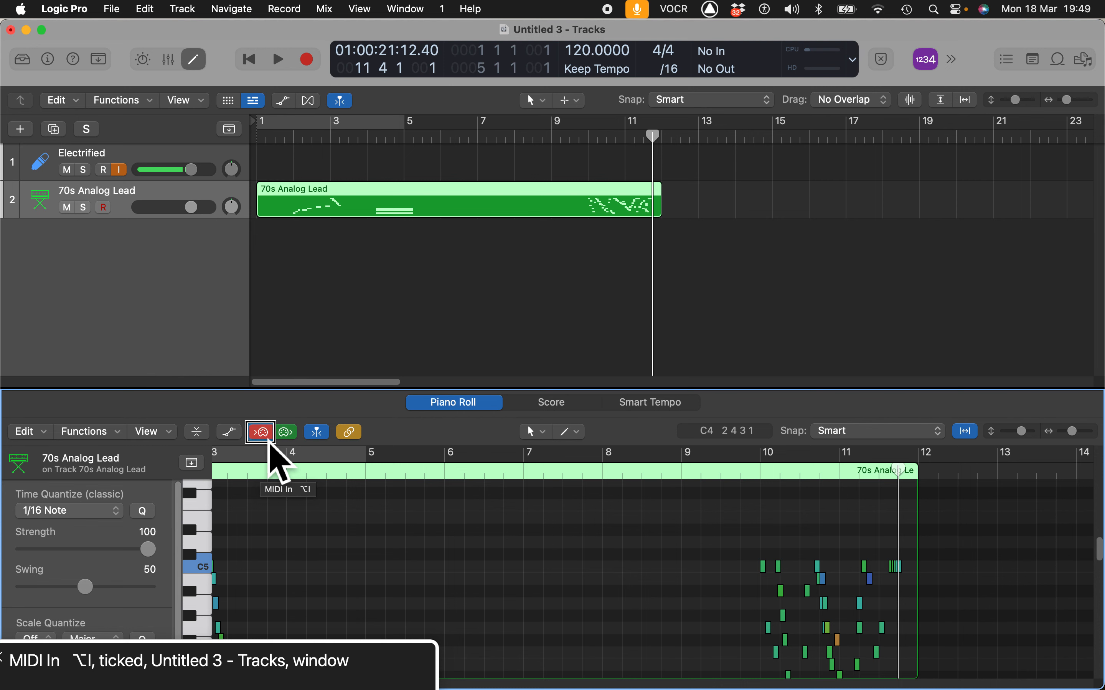
# Play the extended 70s Analog Lead region from the start of the project to review the added 1/32 notes
pyautogui.press('Return')
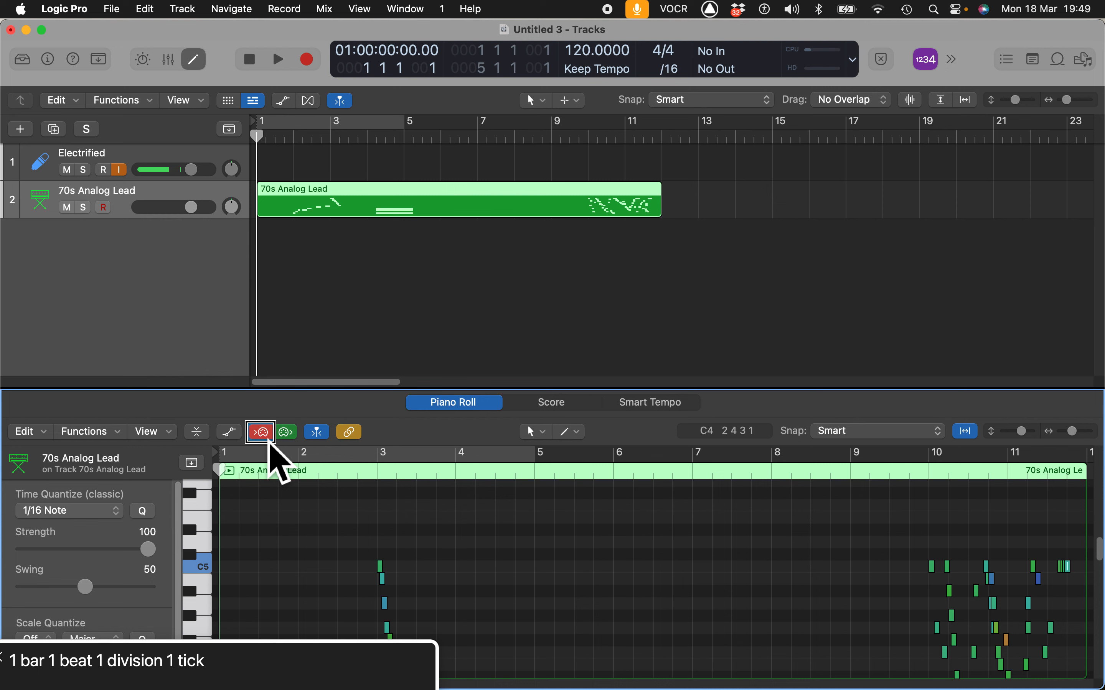
pyautogui.press('space')
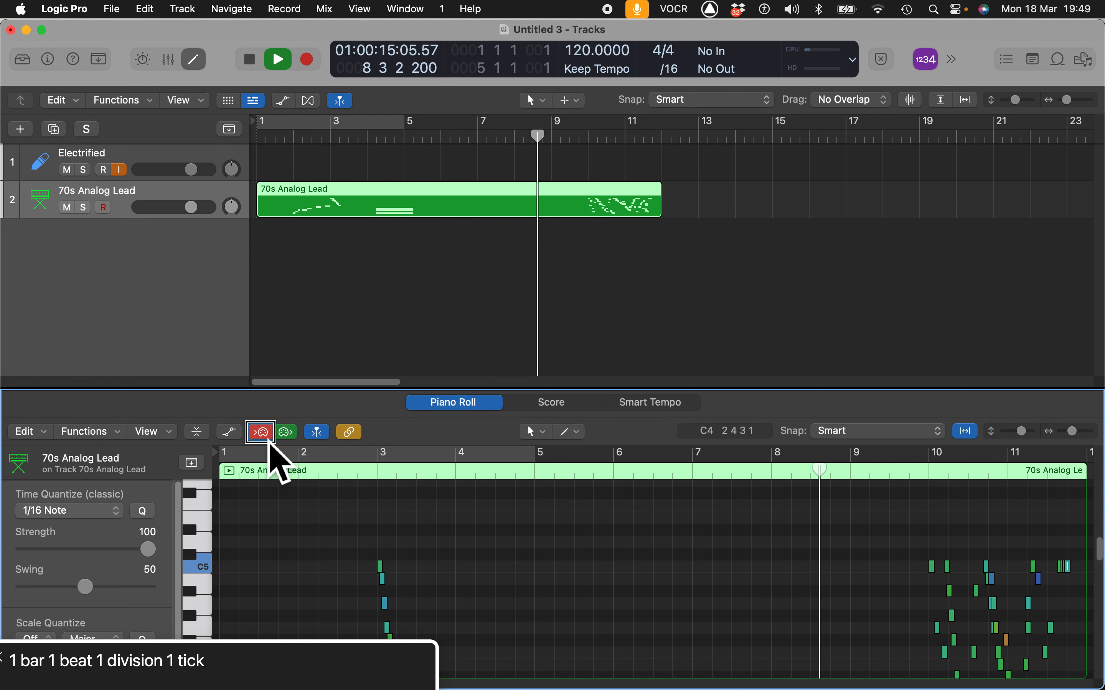
# Replay the step-entered 1/32 notes from bar 10 several times, and stop playback with the playhead back at bar 10
pyautogui.press('space')
pyautogui.press('space')
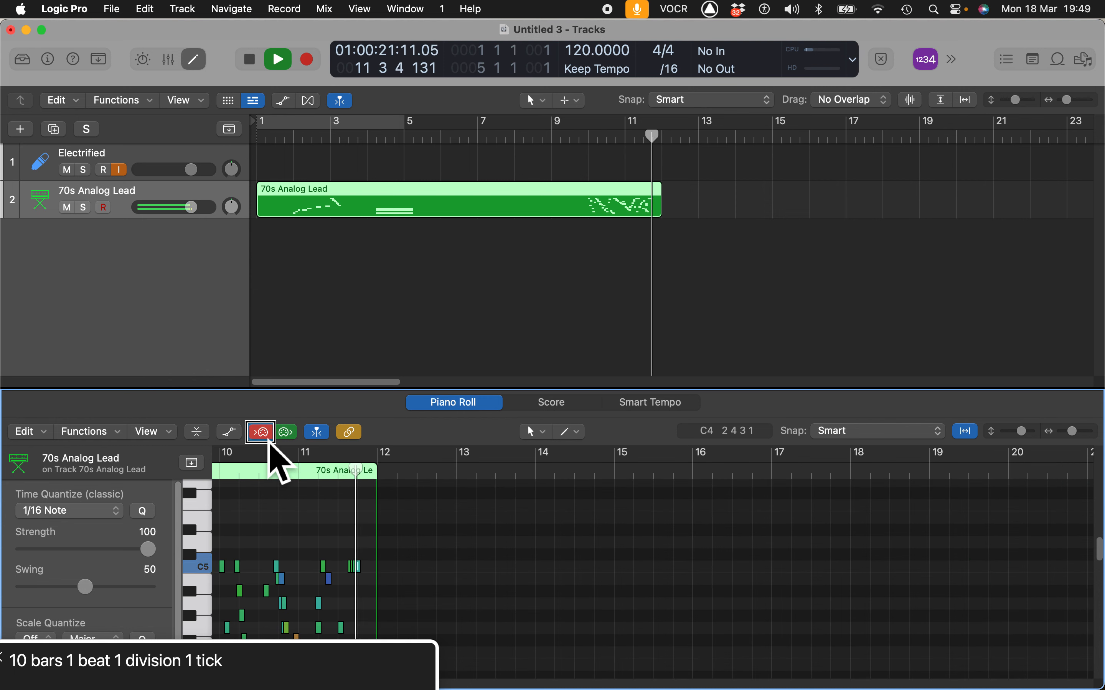
pyautogui.press('space')
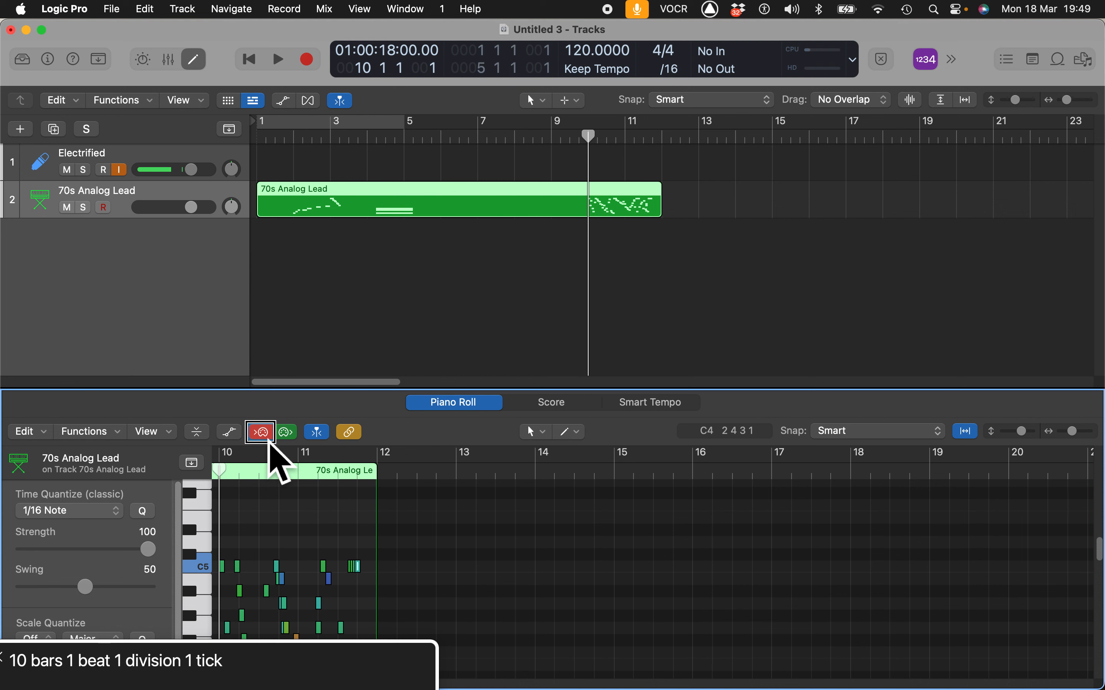
pyautogui.press('.')
pyautogui.press(',')
pyautogui.press('space')
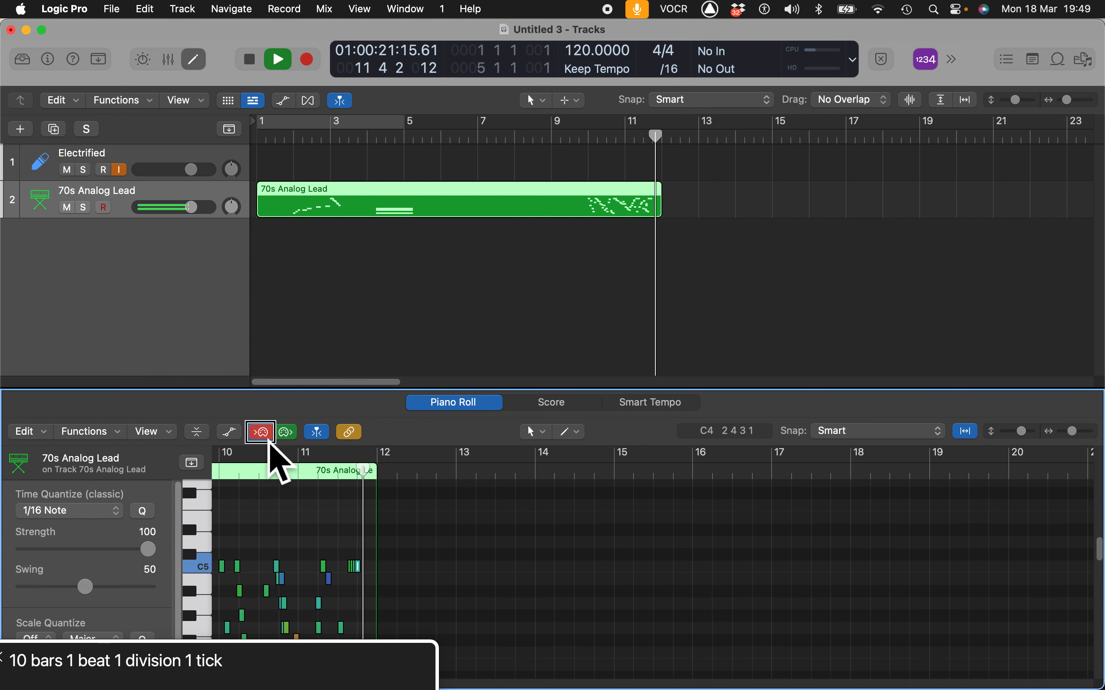
pyautogui.press('space')
pyautogui.press('space')
pyautogui.press('space')
pyautogui.press('space')
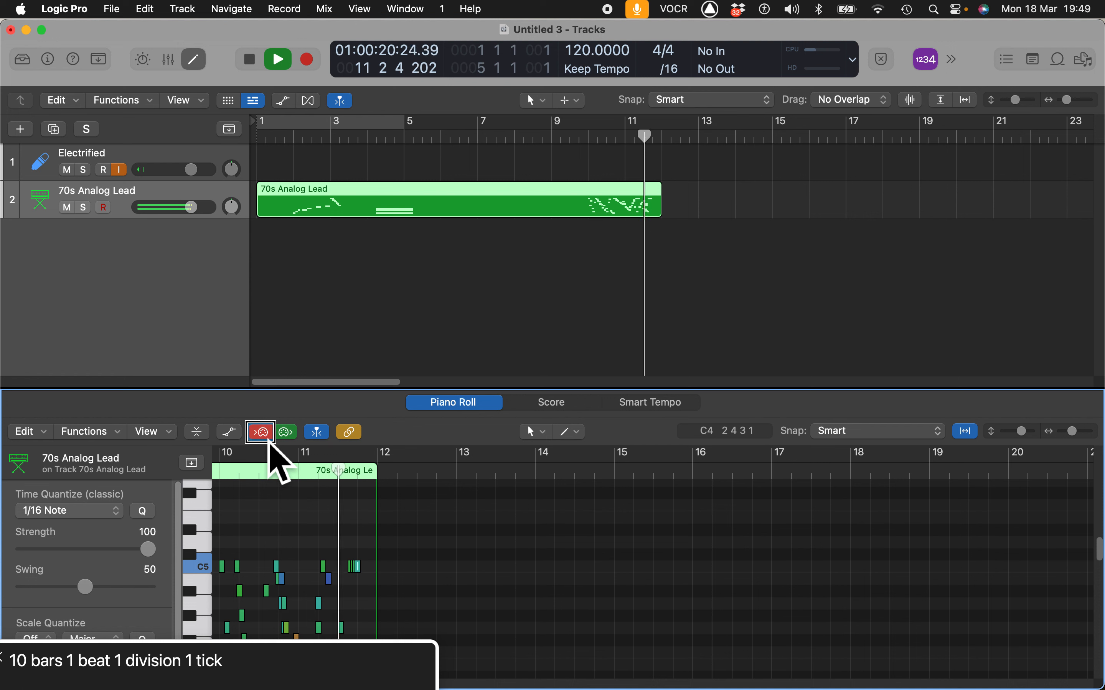
pyautogui.press('space')
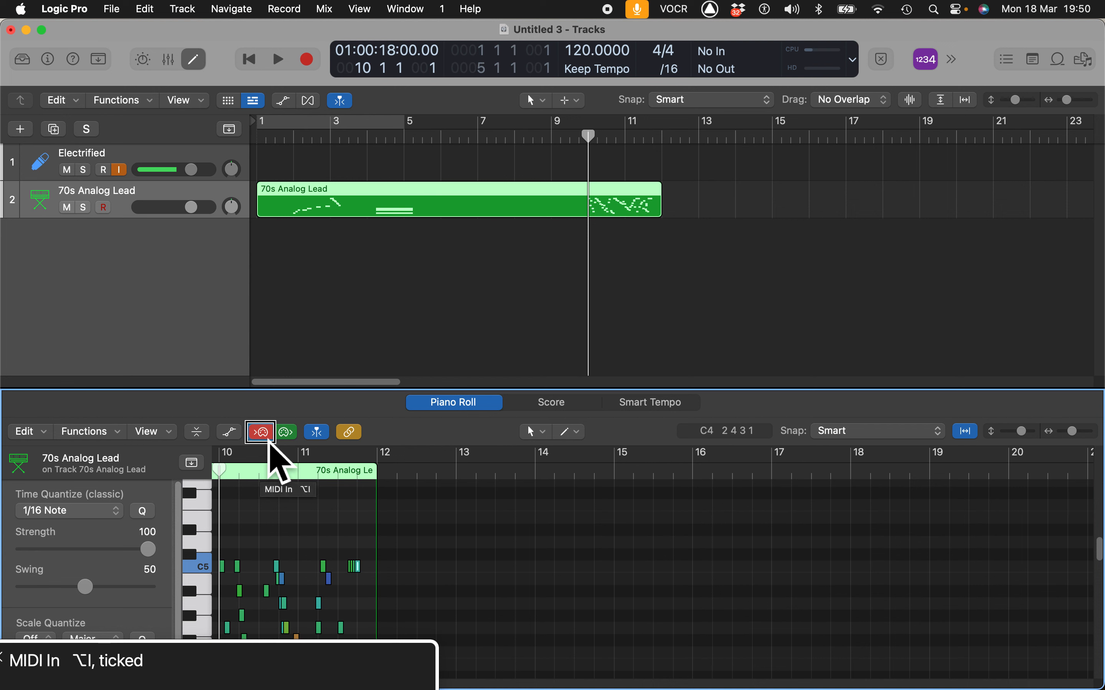
# Turn off MIDI In for the 70s Analog Lead region and close the Piano Roll, moving VoiceOver out of the Tracks area
pyautogui.click(269, 441)
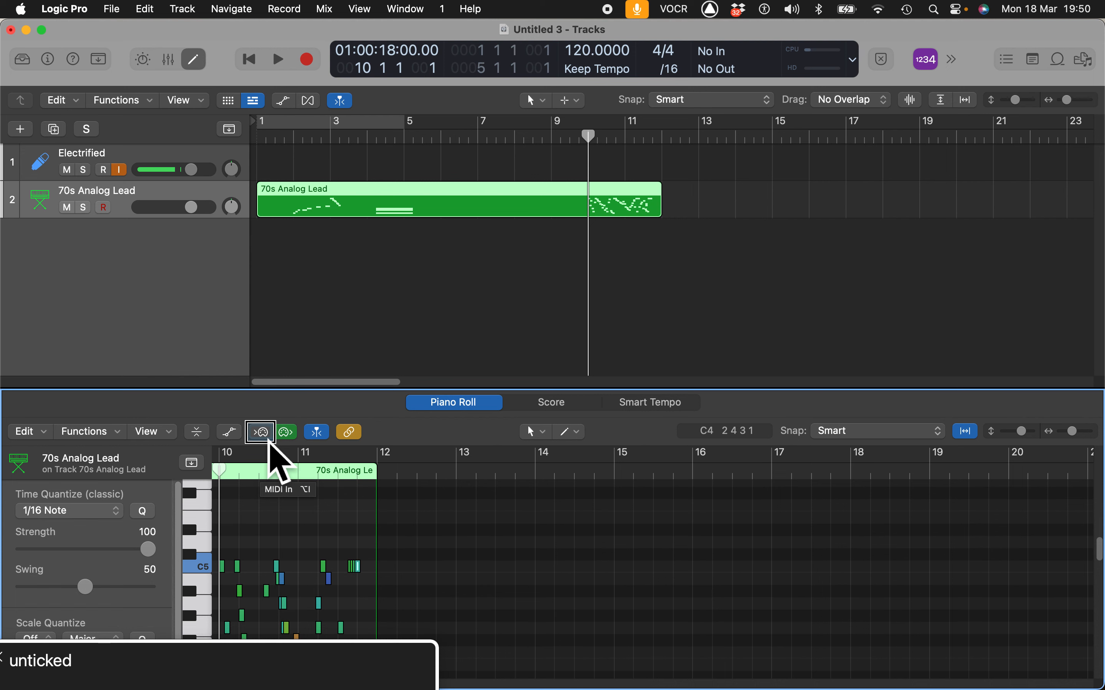
pyautogui.press('e')
pyautogui.hotkey('ctrl', 'alt', 'shift', 'Up')
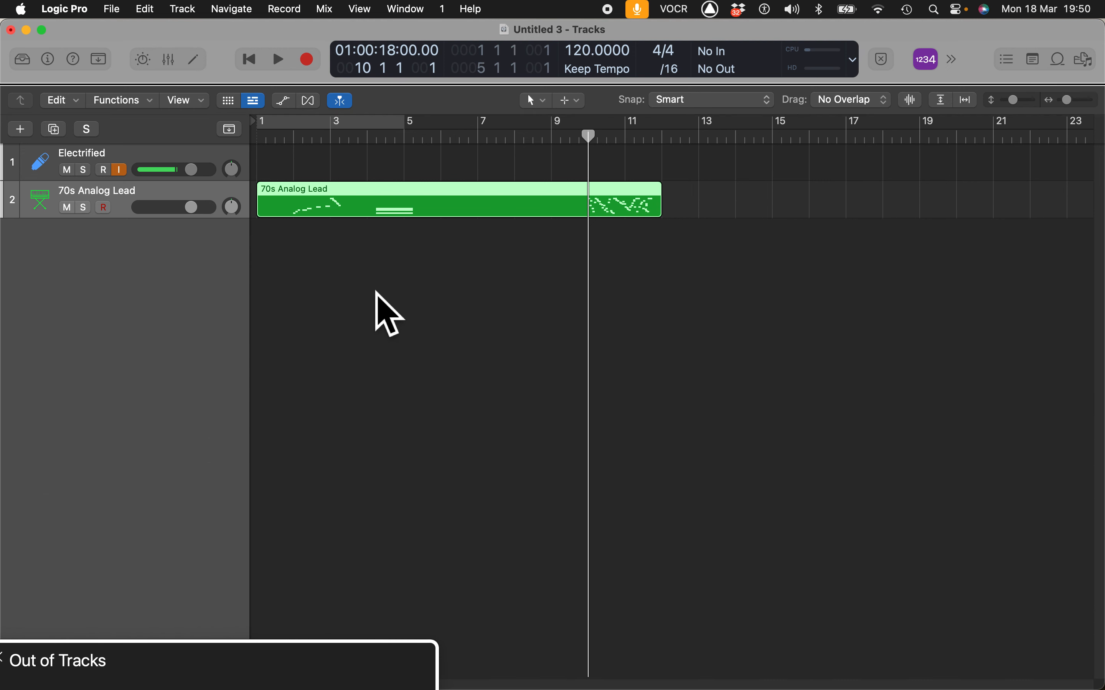